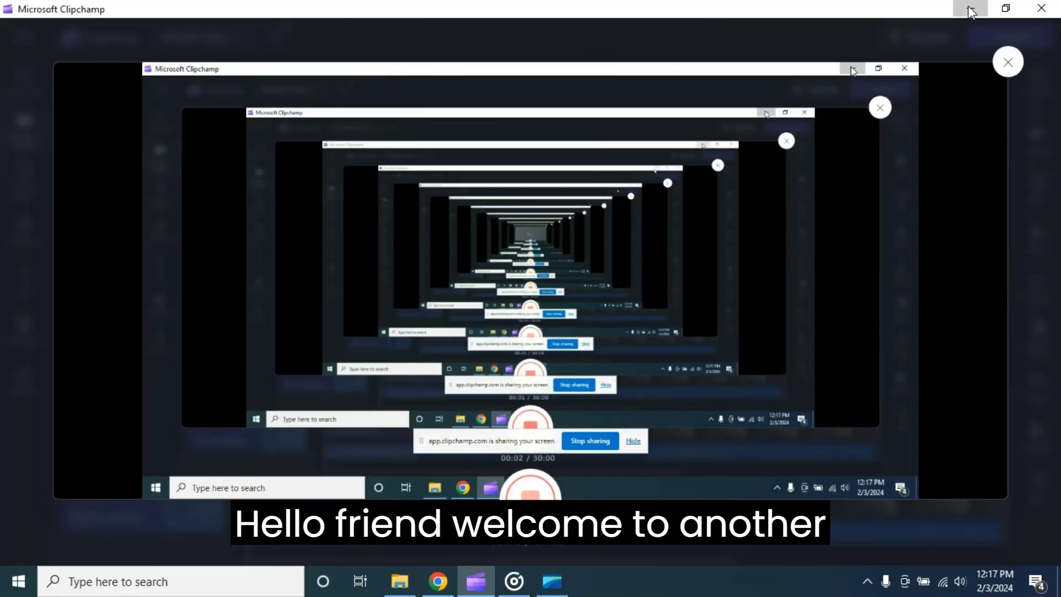
Open the ni-labview-2023 offline folder on the E: drive and widen its Type column
click(969, 8)
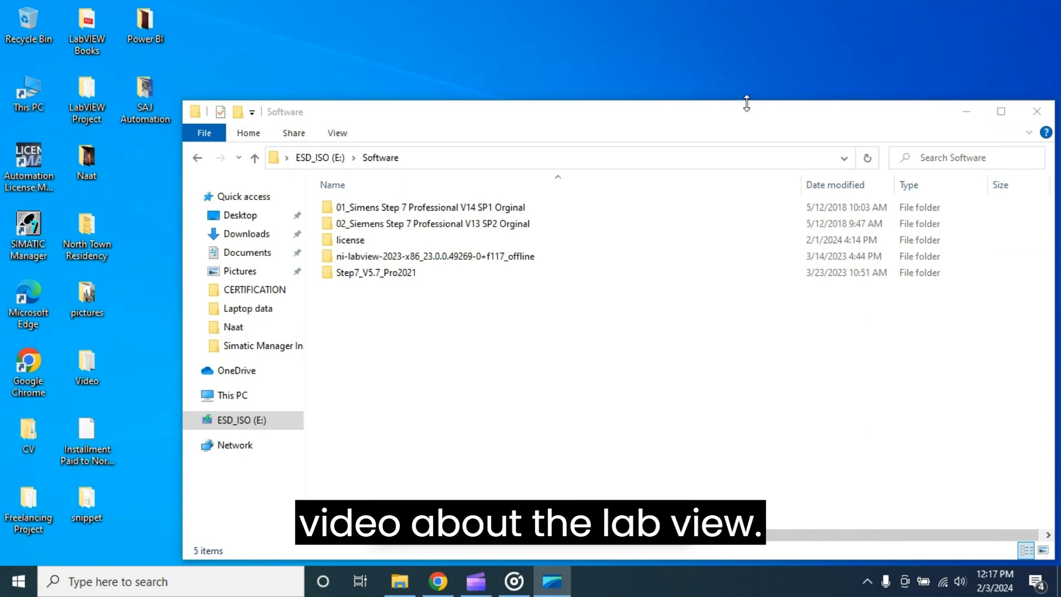
drag(702, 113, 622, 67)
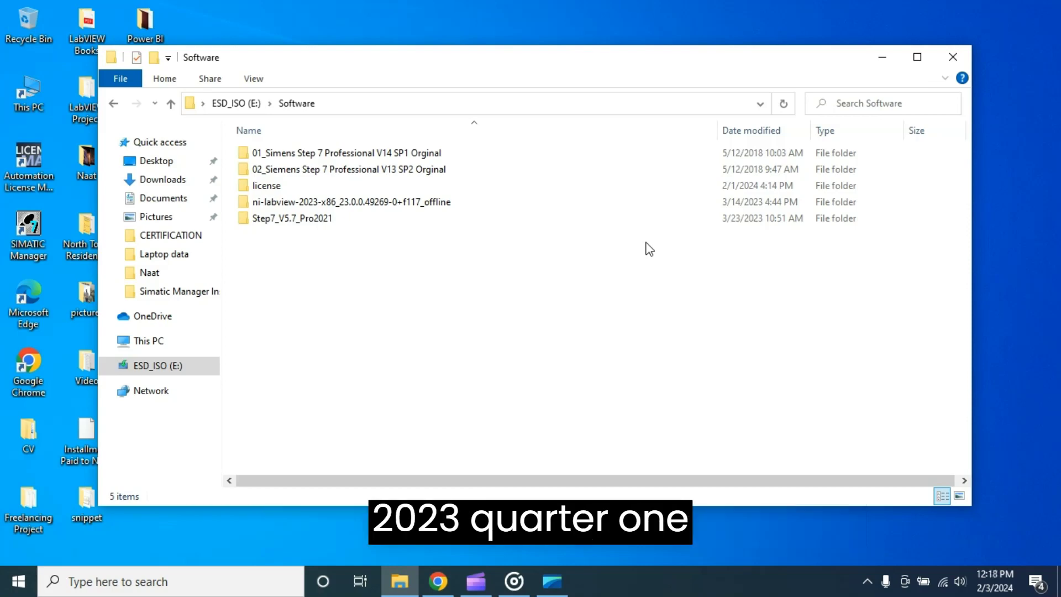
double_click(437, 202)
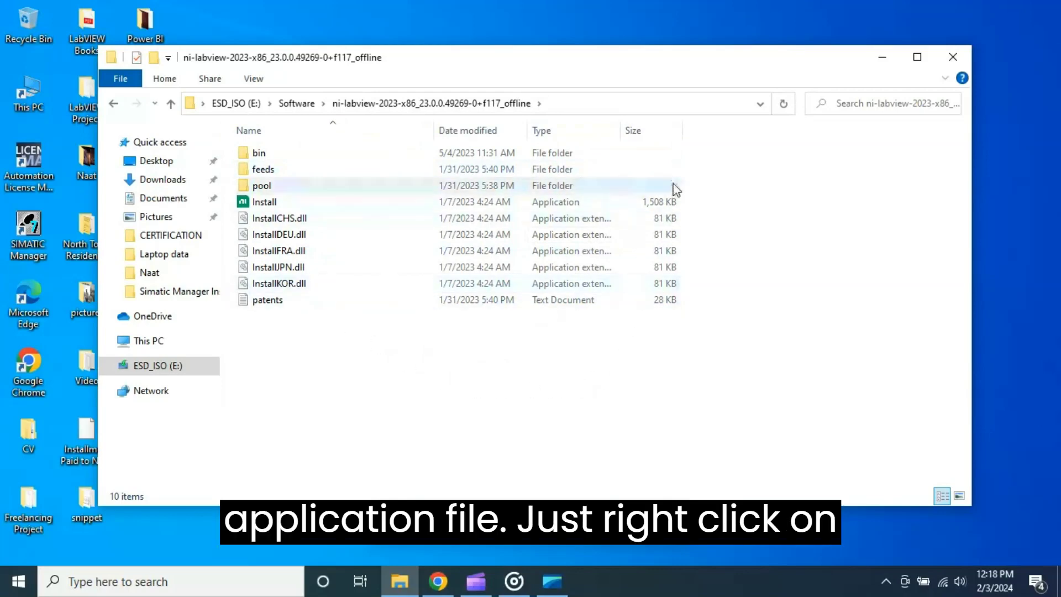
drag(621, 130, 774, 131)
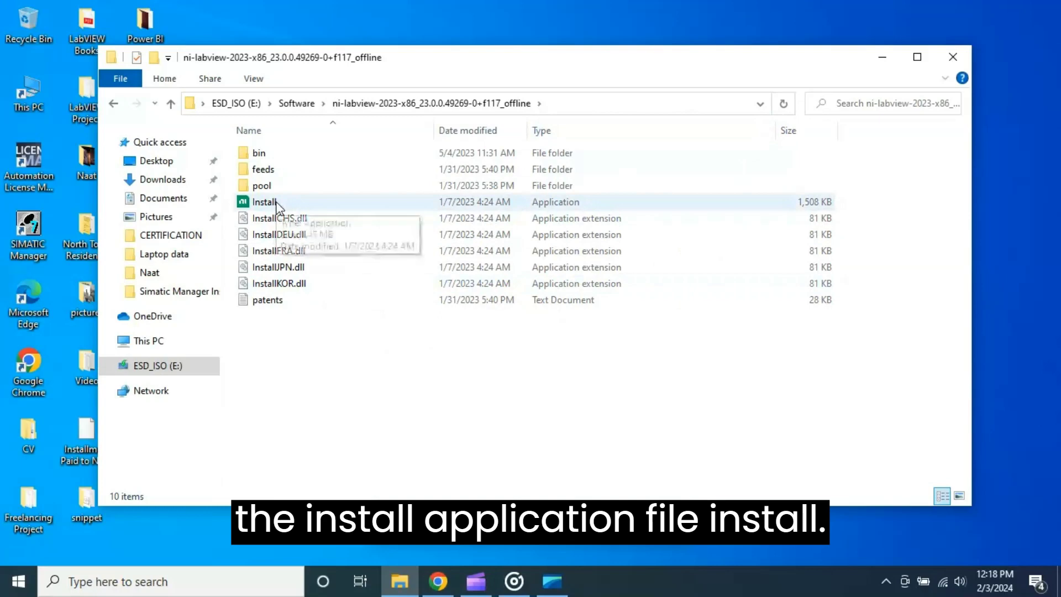
Launch the Install application and wait for the LabVIEW and Drivers Select list
double_click(266, 202)
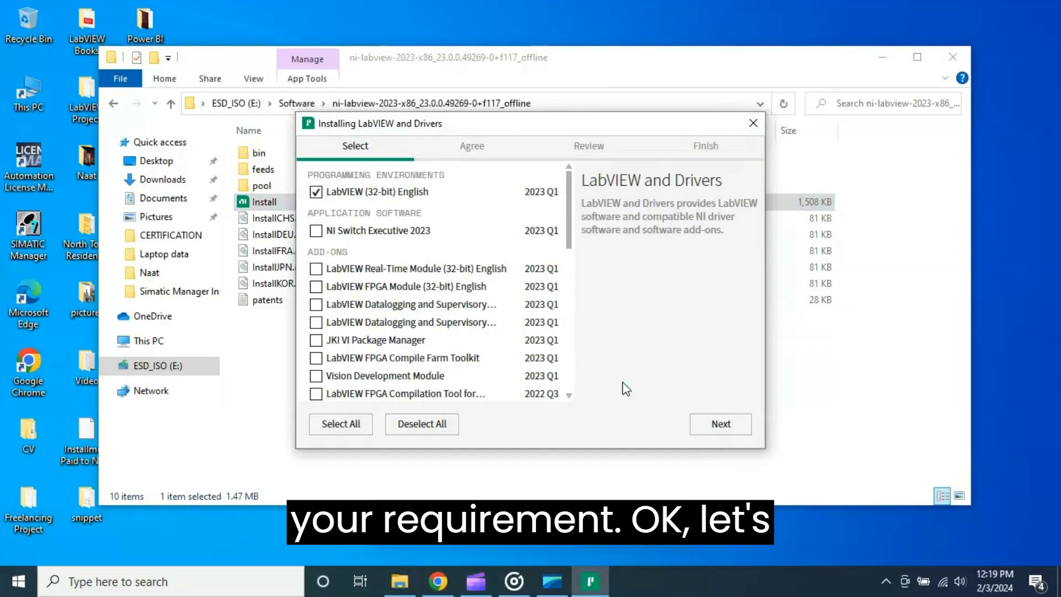
mouse_move(344, 195)
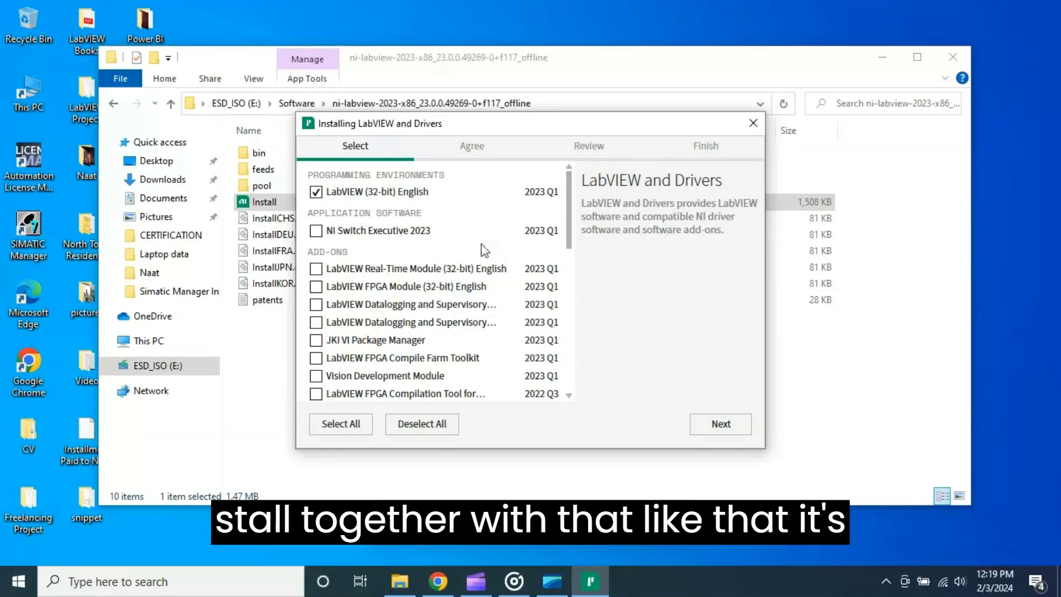
Check the LabVIEW Datalogging and Supervisory Control Module 2023 Q1 add-on
mouse_move(378, 237)
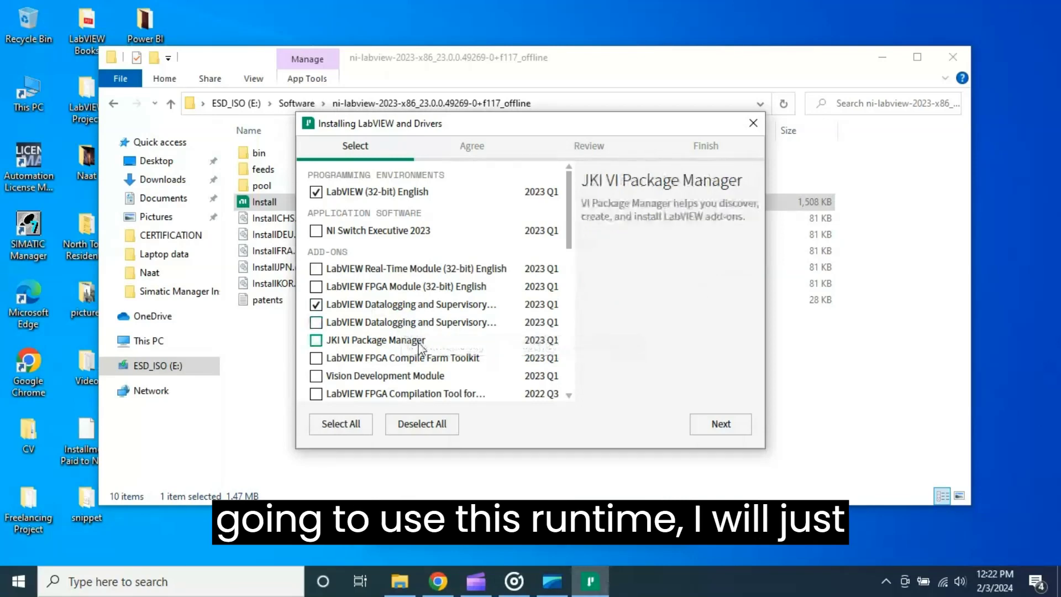
Check the JKI VI Package Manager and Vision Development Module 2023 Q1 add-ons
click(385, 341)
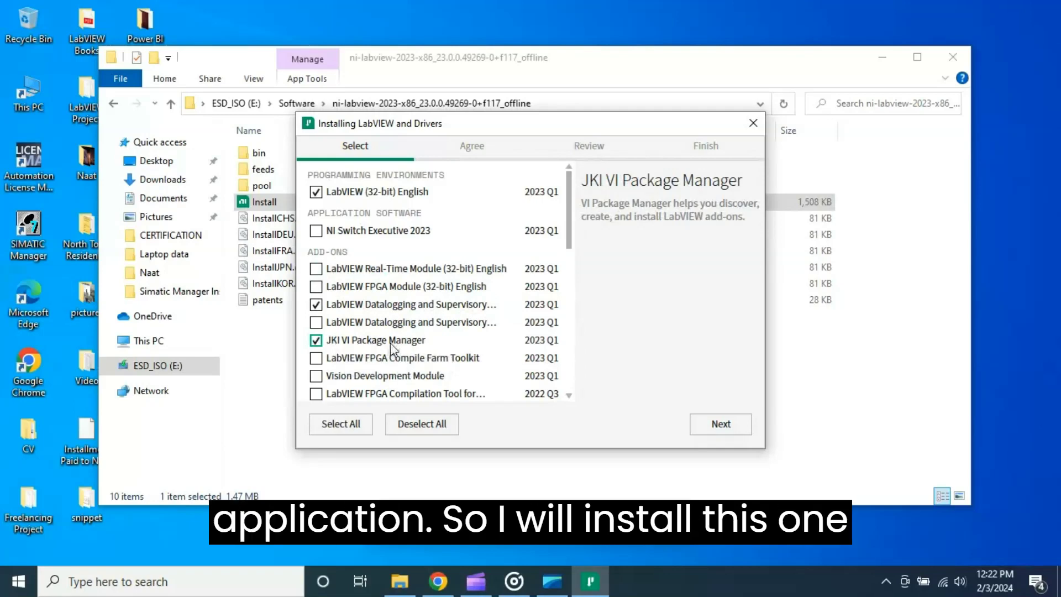
scroll(573, 234, down, 2)
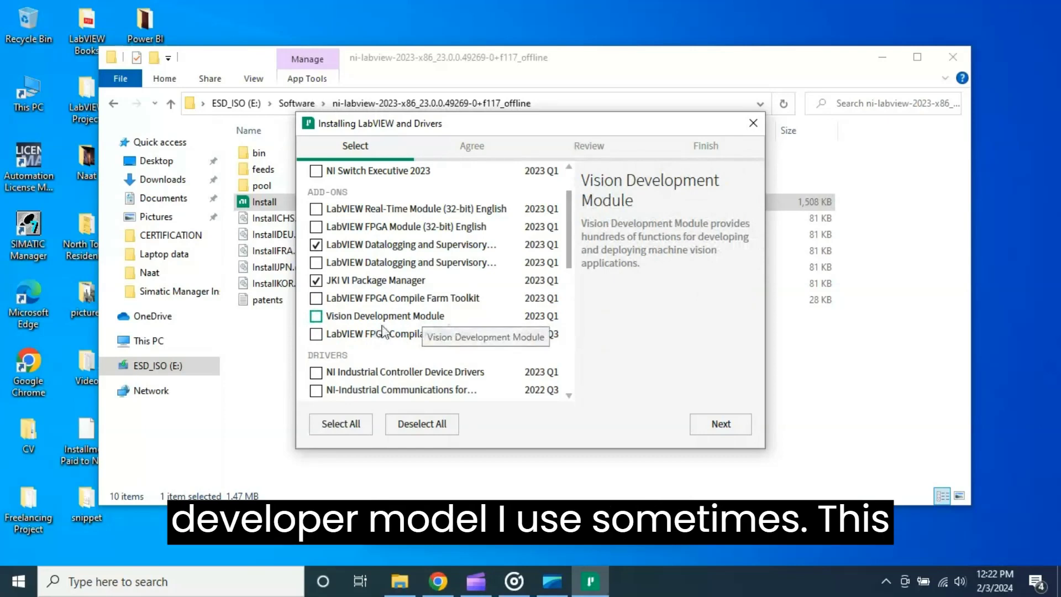
click(316, 317)
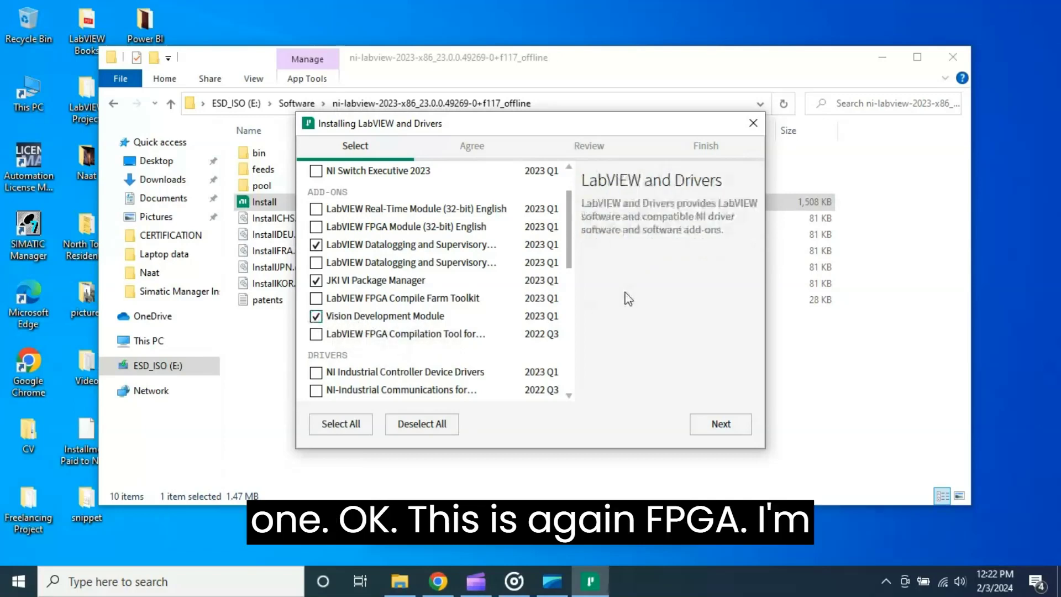
Uncheck the PXI Platform Services and NI-Sync drivers
scroll(571, 249, down, 2)
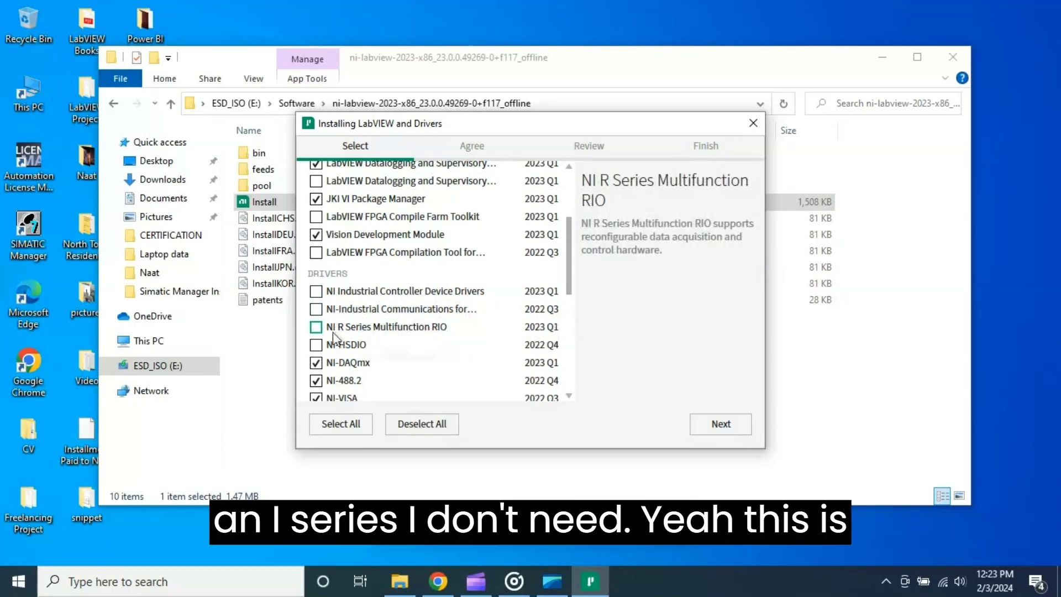
scroll(568, 291, down, 3)
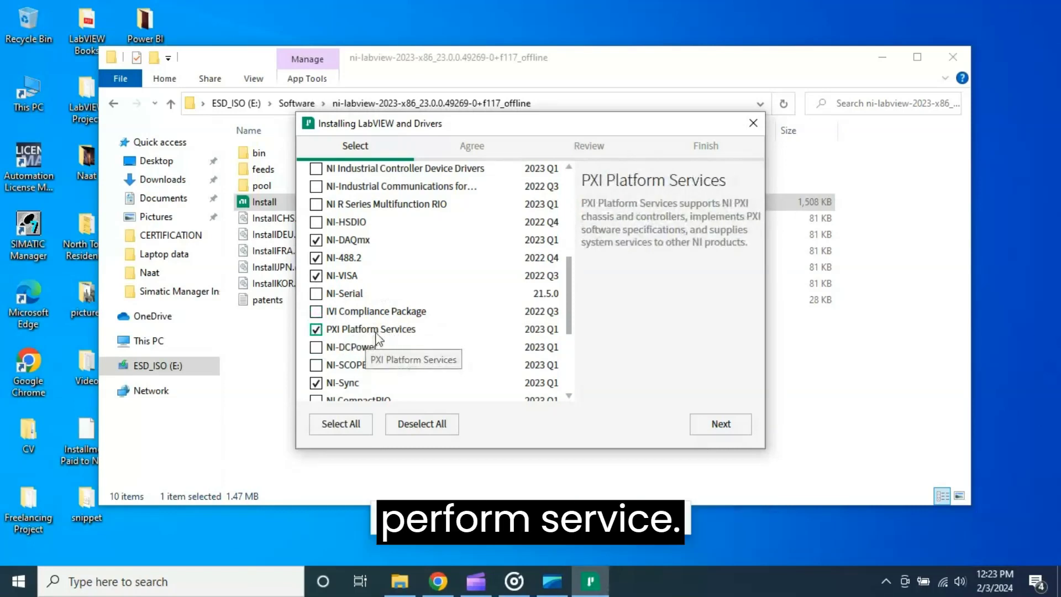
click(316, 329)
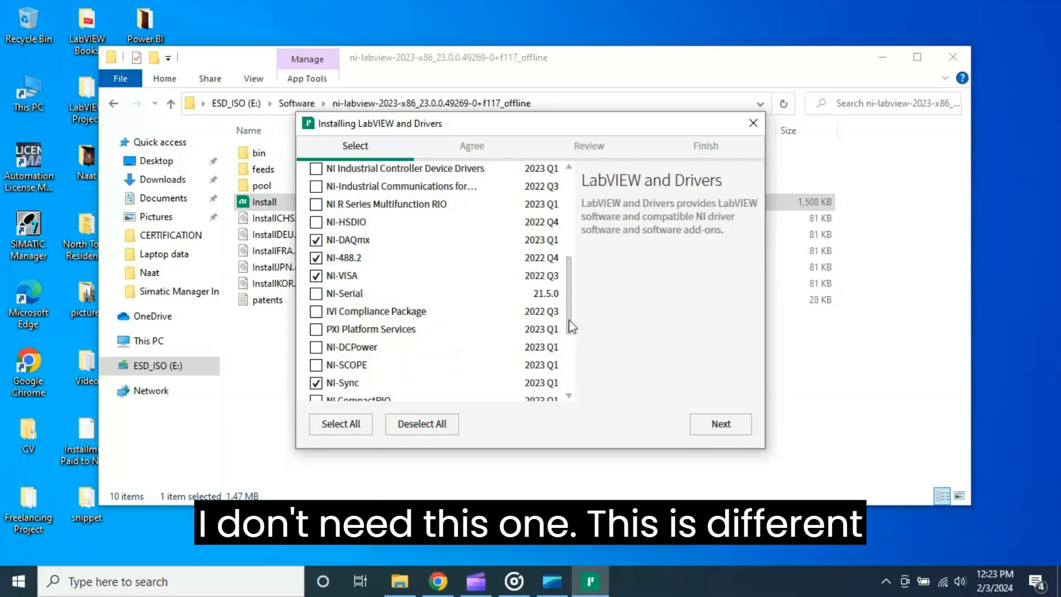
scroll(573, 326, down, 2)
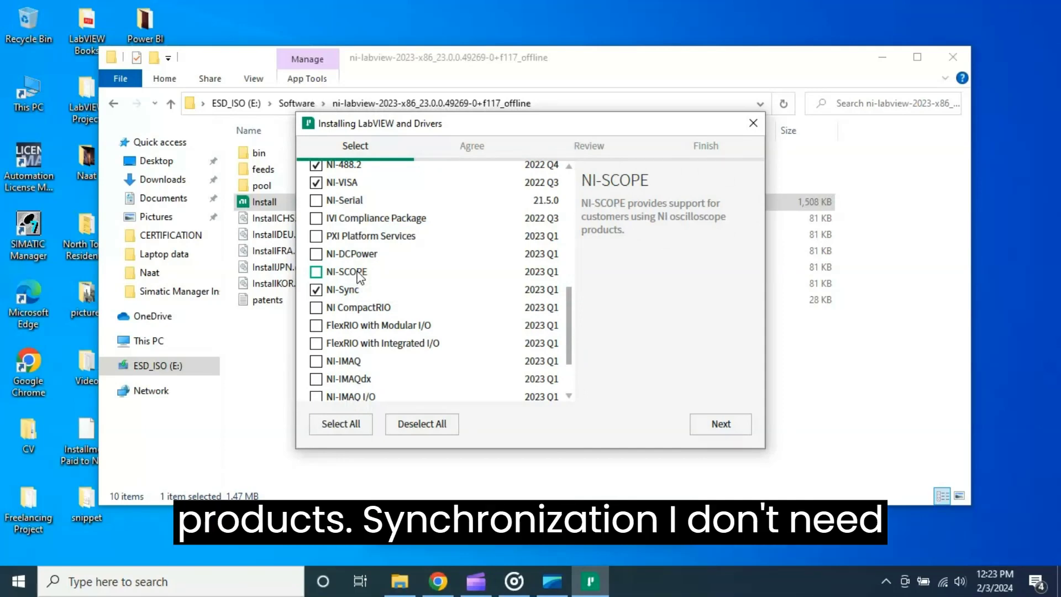
mouse_move(336, 296)
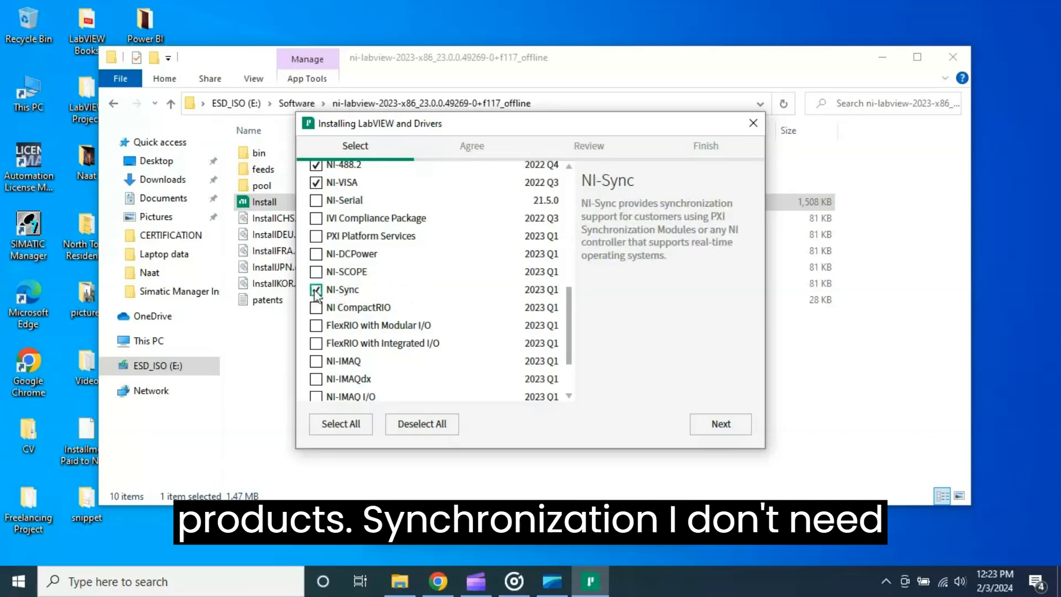
click(315, 290)
Check the CompactRIO, FlexRIO, NI-IMAQ, NI-IMAQdx and NI-IMAQ I/O drivers, then continue
click(315, 308)
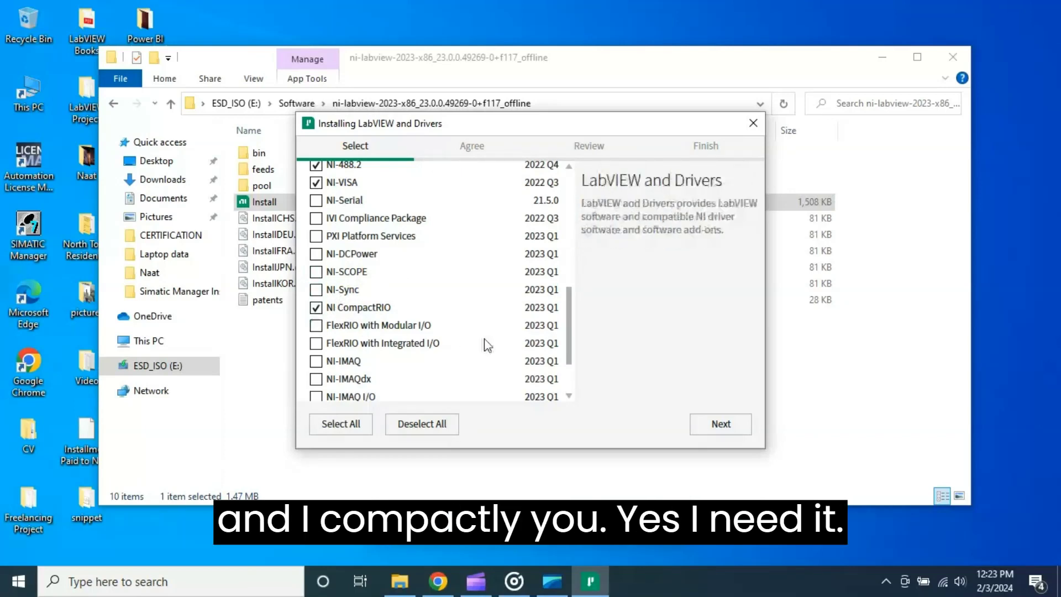
scroll(572, 312, down, 1)
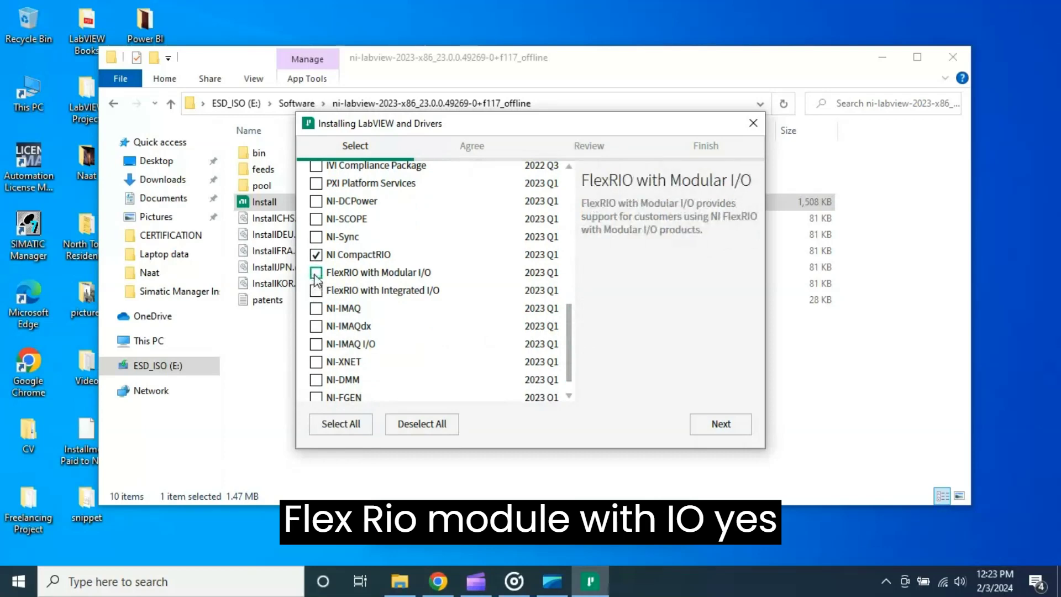
click(315, 273)
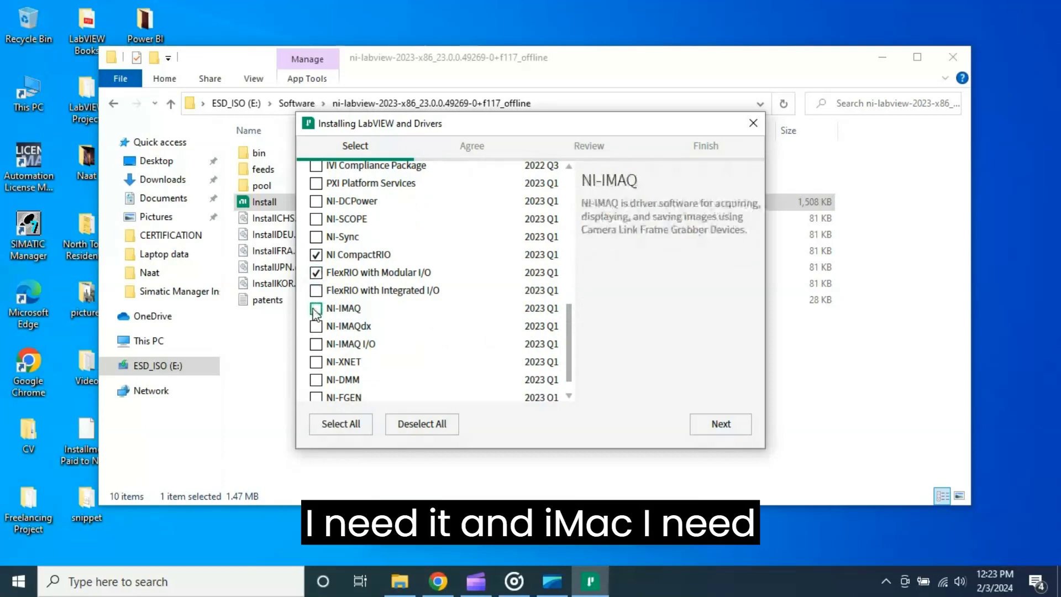
click(317, 309)
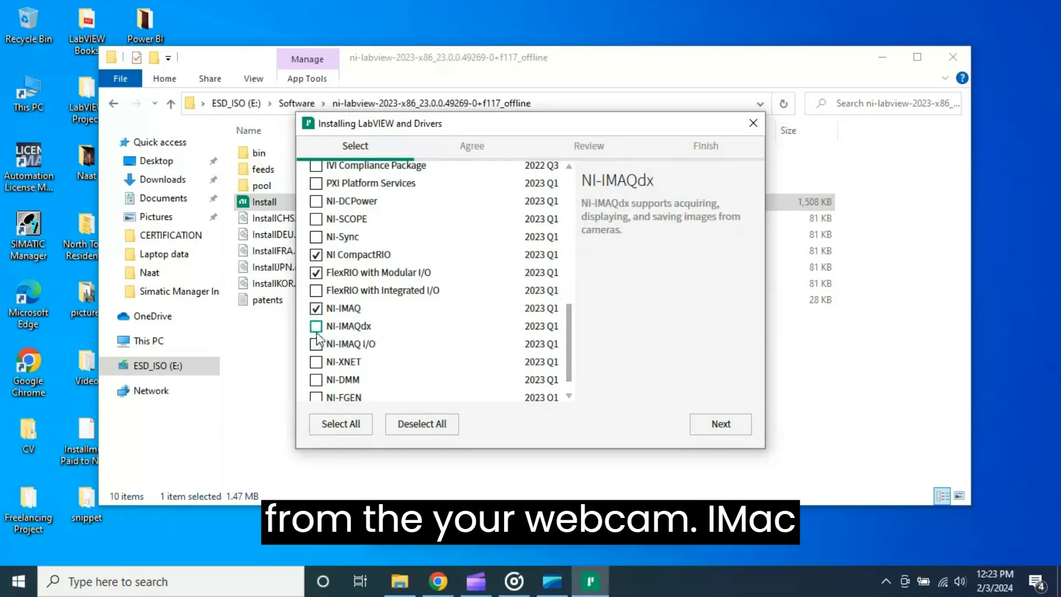
click(316, 328)
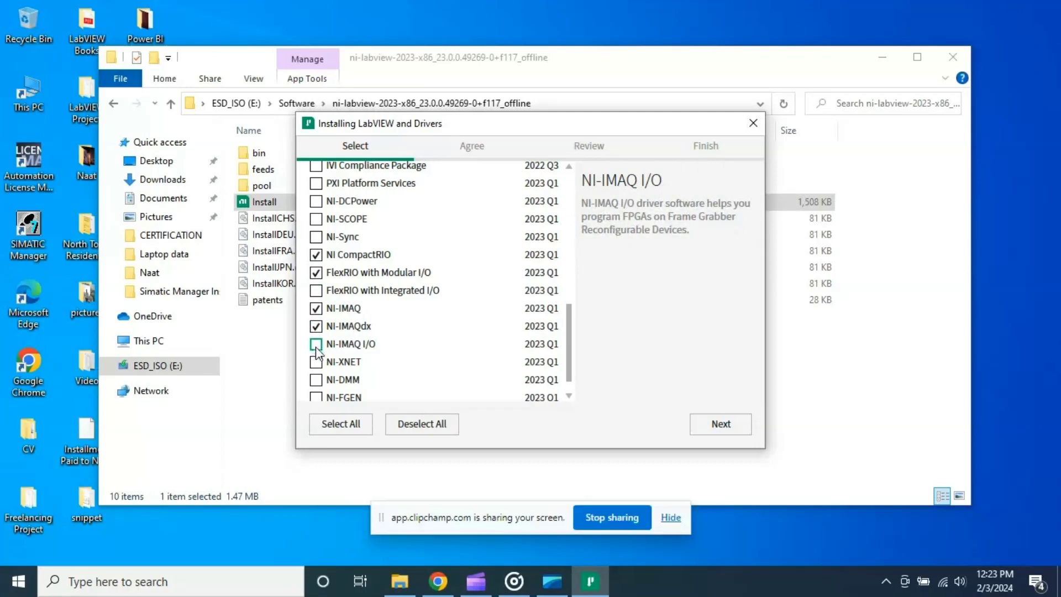
click(316, 345)
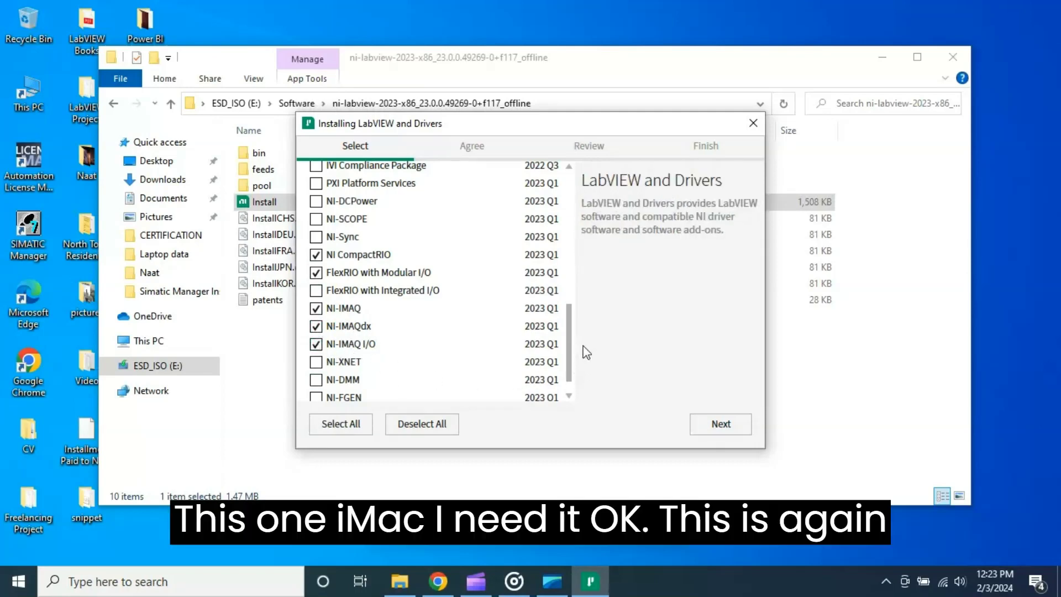
scroll(570, 345, down, 1)
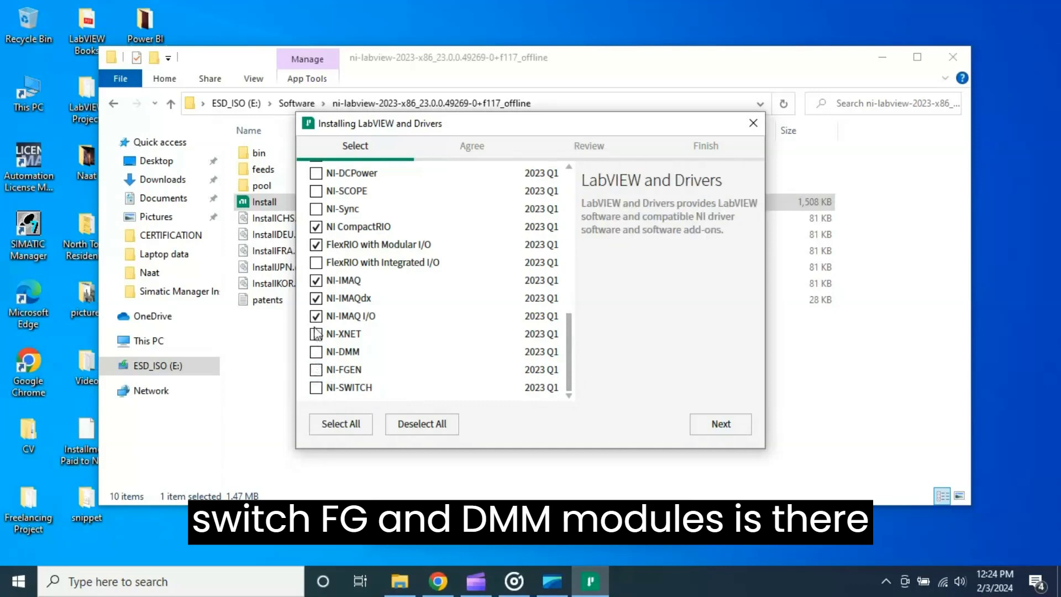
scroll(432, 319, up, 6)
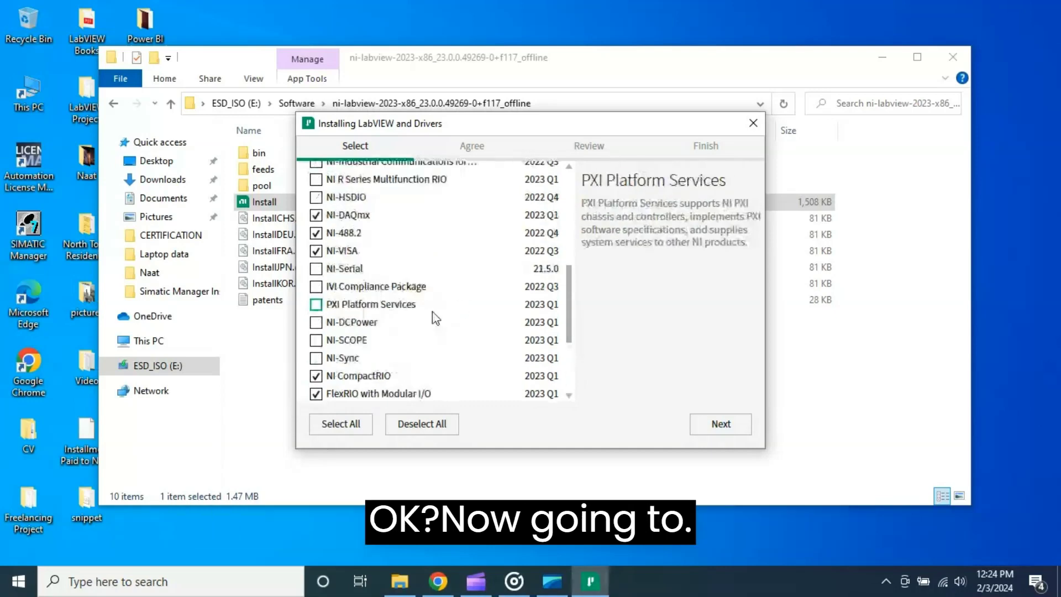
click(723, 426)
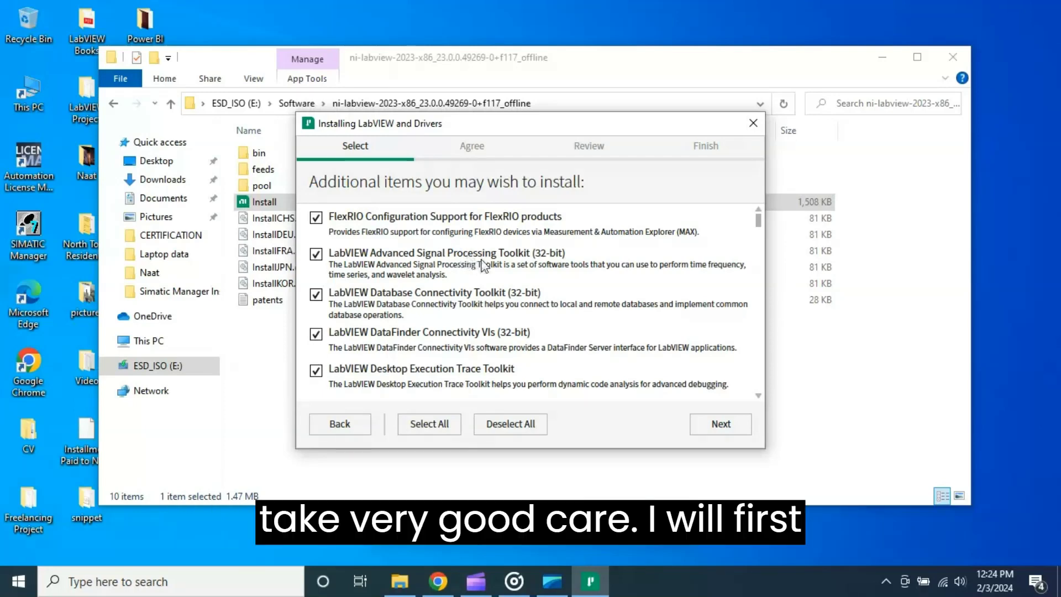
Clear all additional items, then re-check FlexRIO Configuration Support and the Advanced Signal Processing Toolkit
click(517, 427)
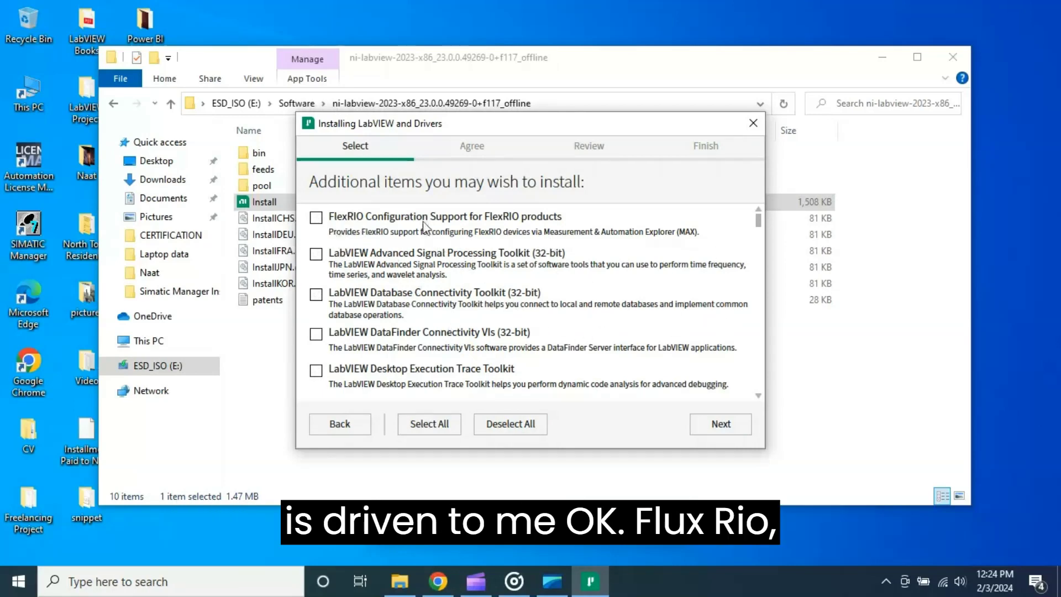
click(316, 218)
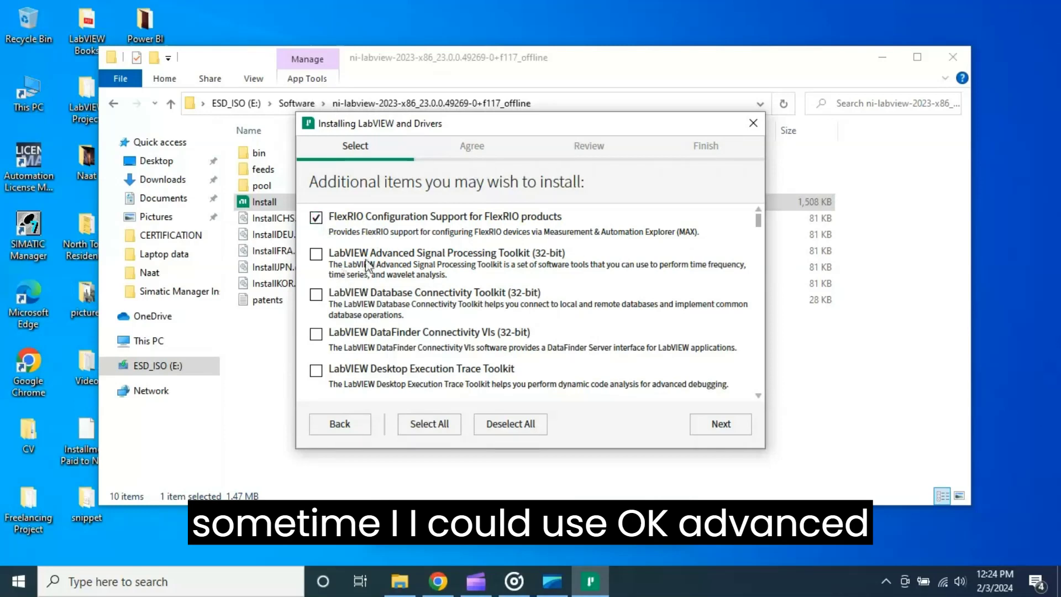
click(316, 256)
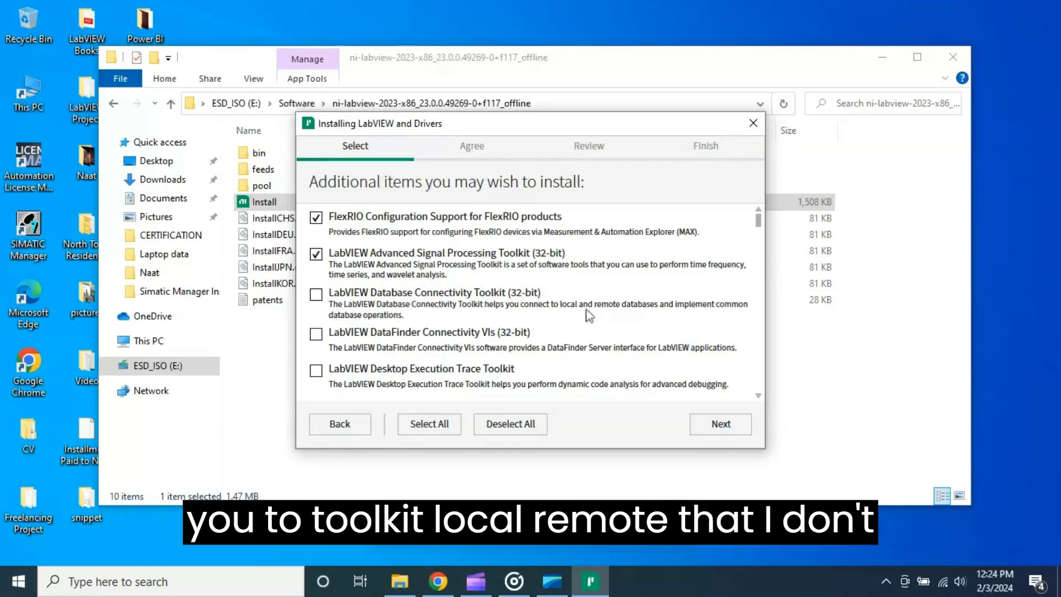
Check the Digital Filter Design Toolkit and scroll further down the additional items
scroll(449, 312, down, 1)
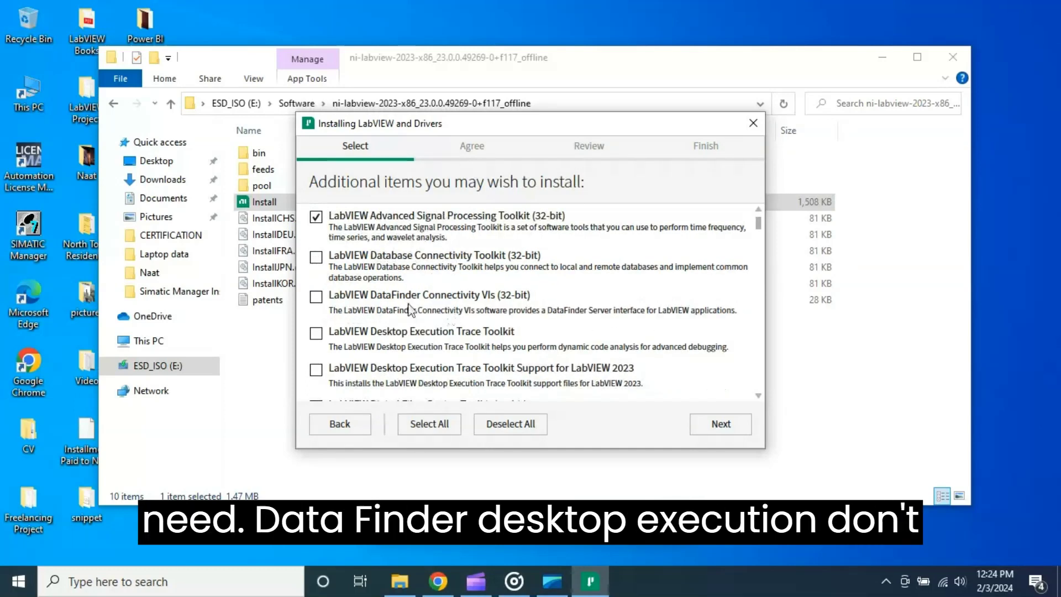
scroll(475, 339, down, 1)
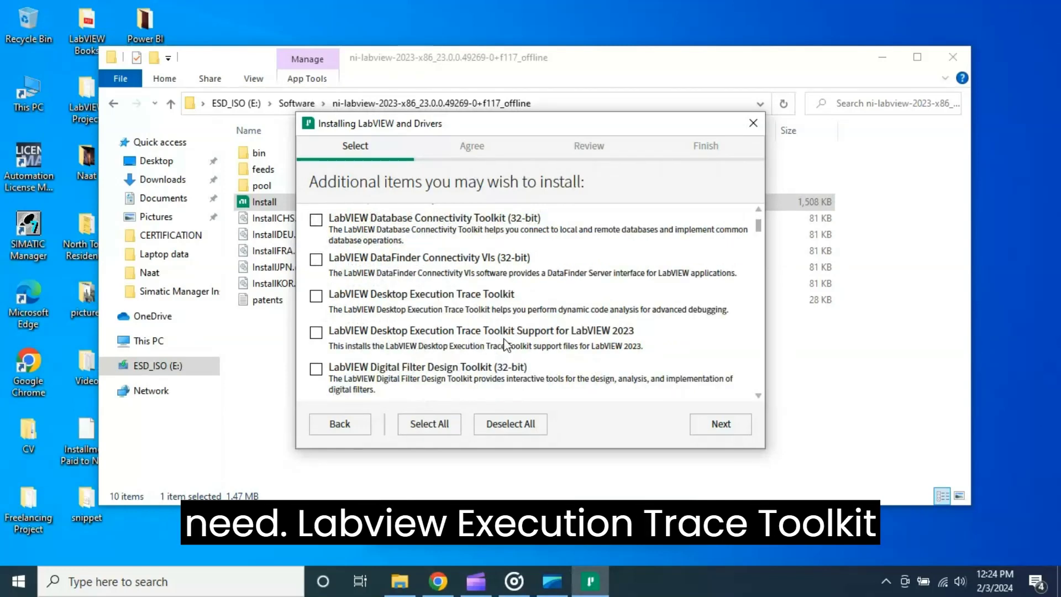
scroll(539, 344, down, 1)
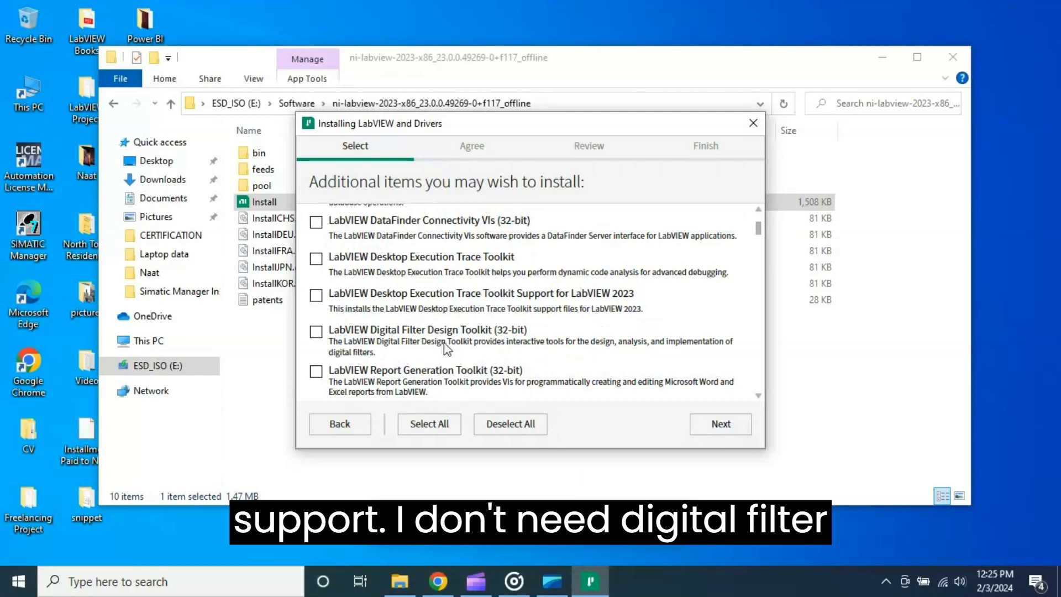
click(317, 333)
scroll(456, 330, down, 2)
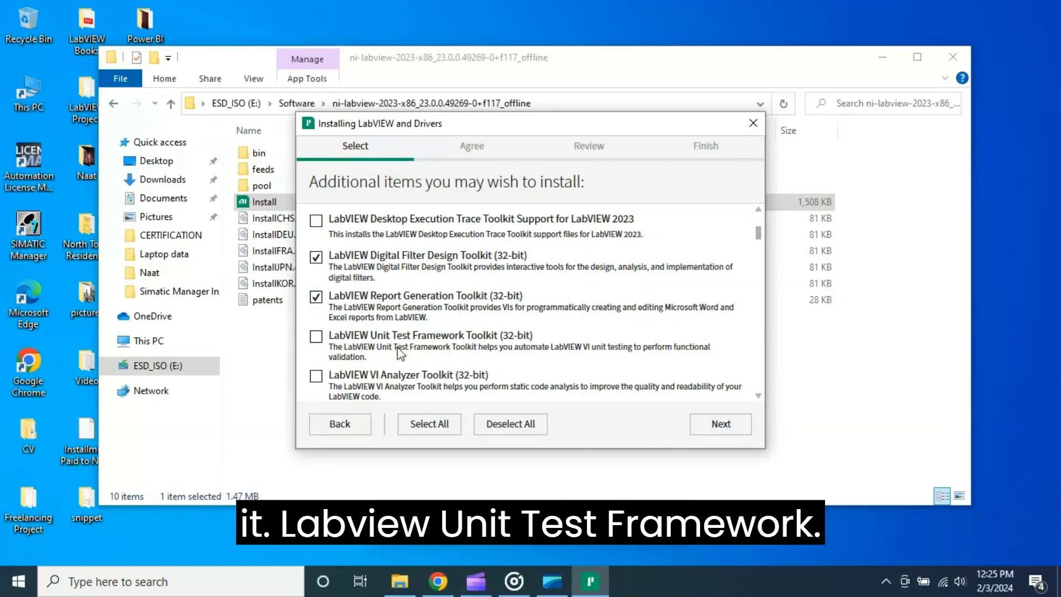
scroll(490, 345, down, 1)
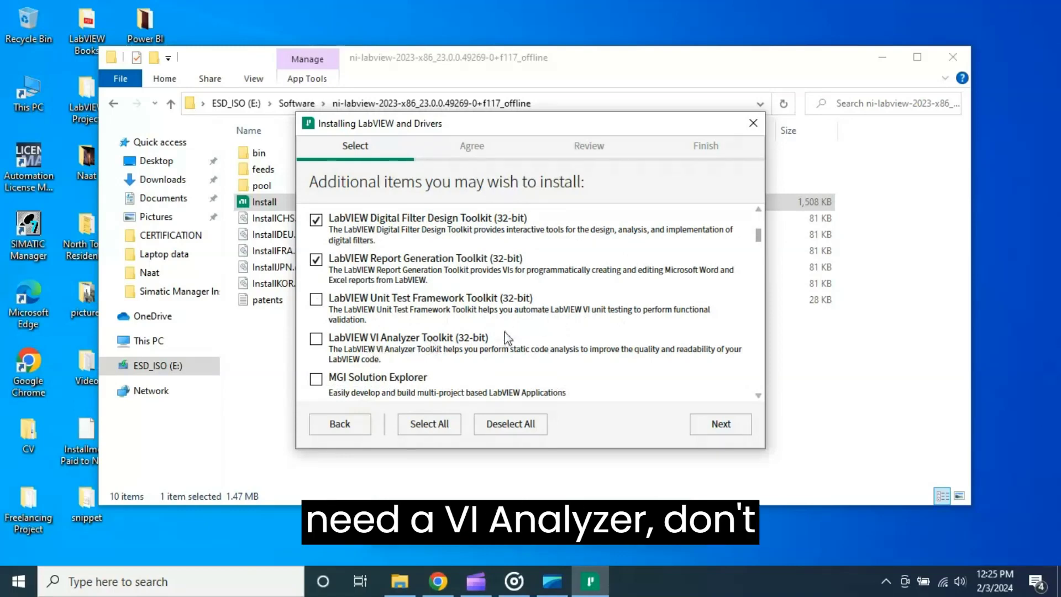
scroll(506, 338, down, 1)
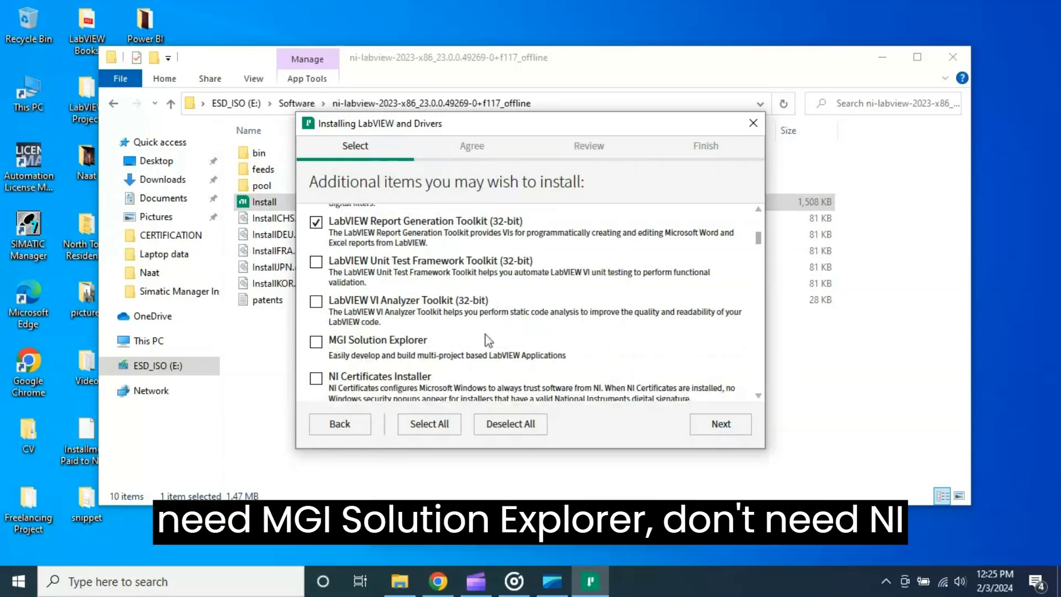
scroll(489, 340, down, 1)
scroll(429, 350, down, 1)
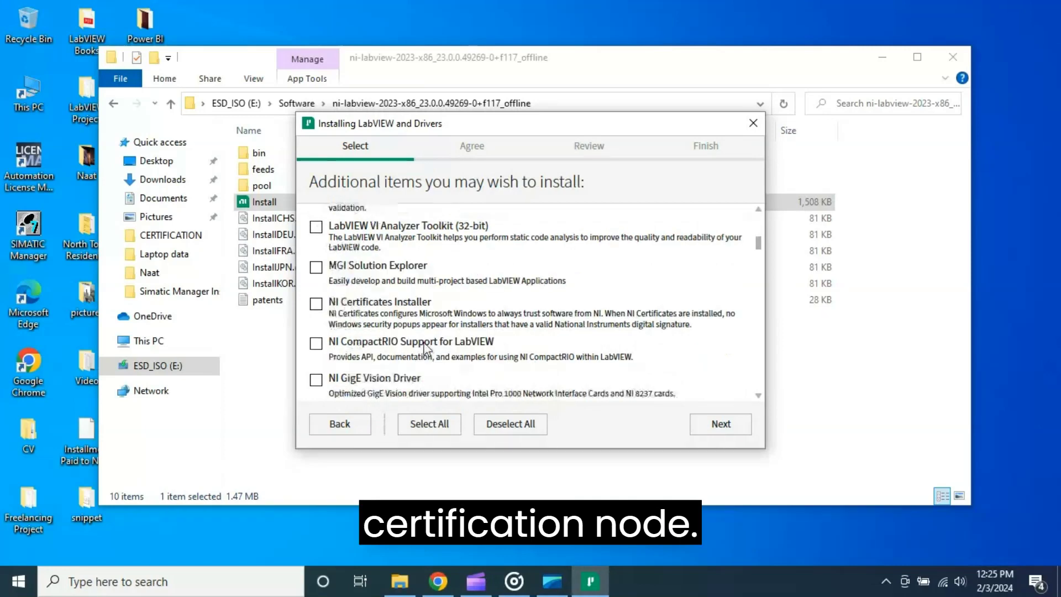
Check NI CompactRIO Support for LabVIEW, leaving the NI GigE Vision Driver unchecked
click(316, 343)
scroll(496, 346, down, 2)
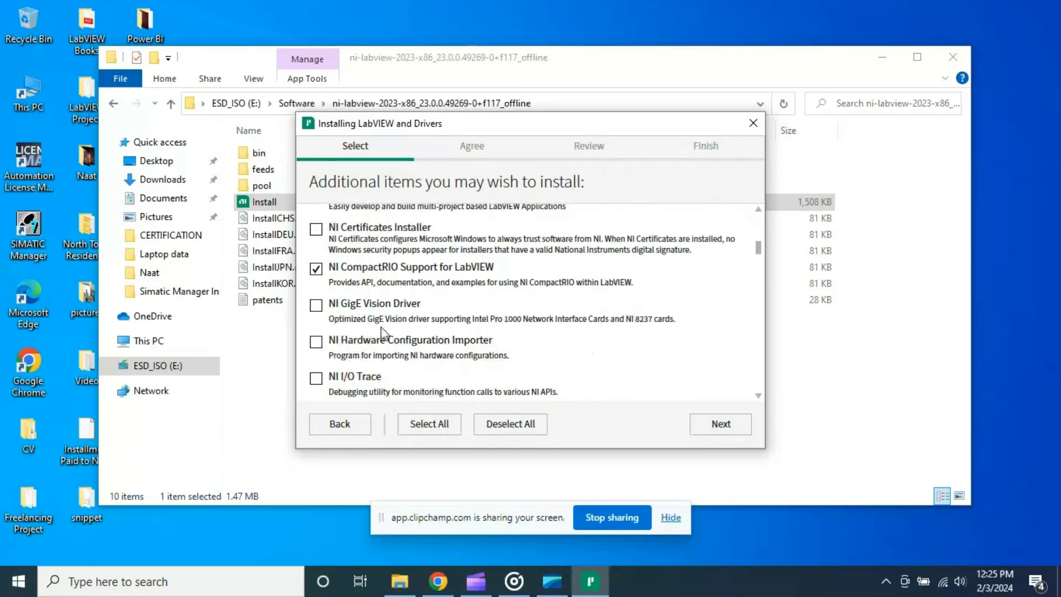
click(316, 306)
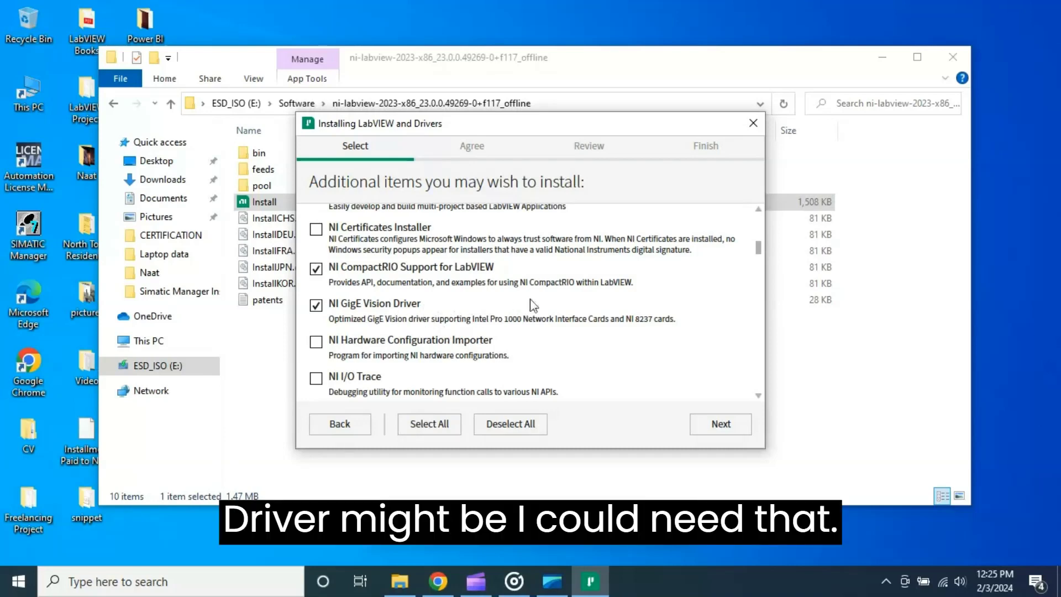
scroll(531, 305, down, 1)
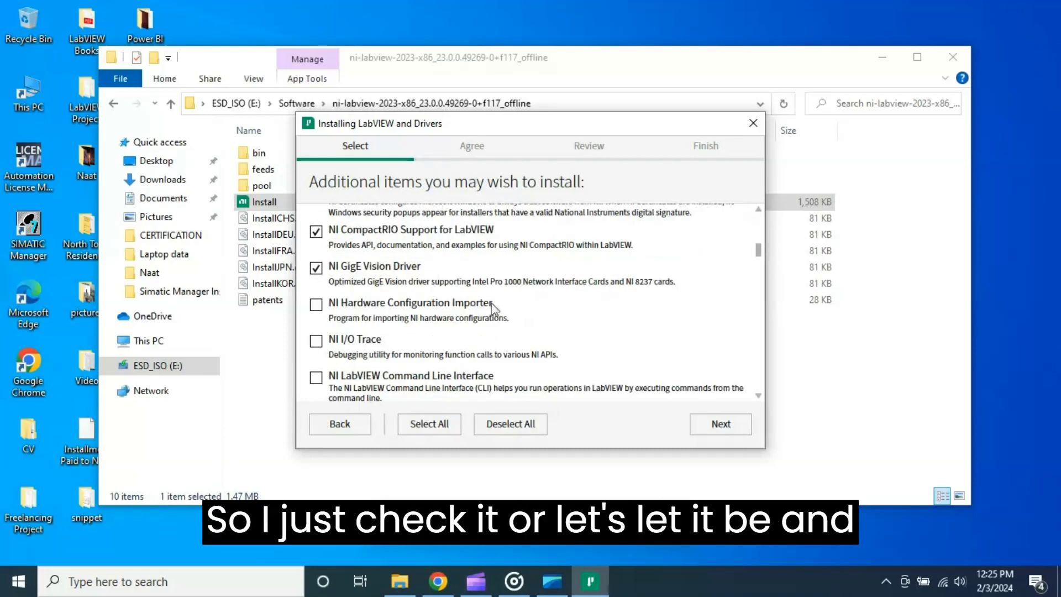
click(316, 268)
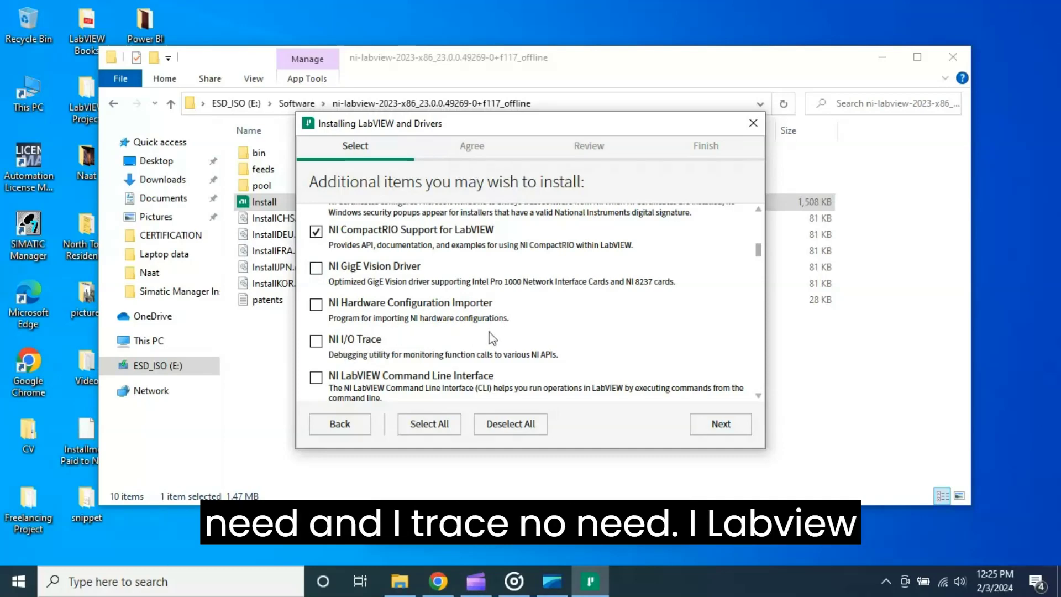
Check NI Vision Common Development Support and NI Vision Common Support for LabVIEW
scroll(494, 338, down, 1)
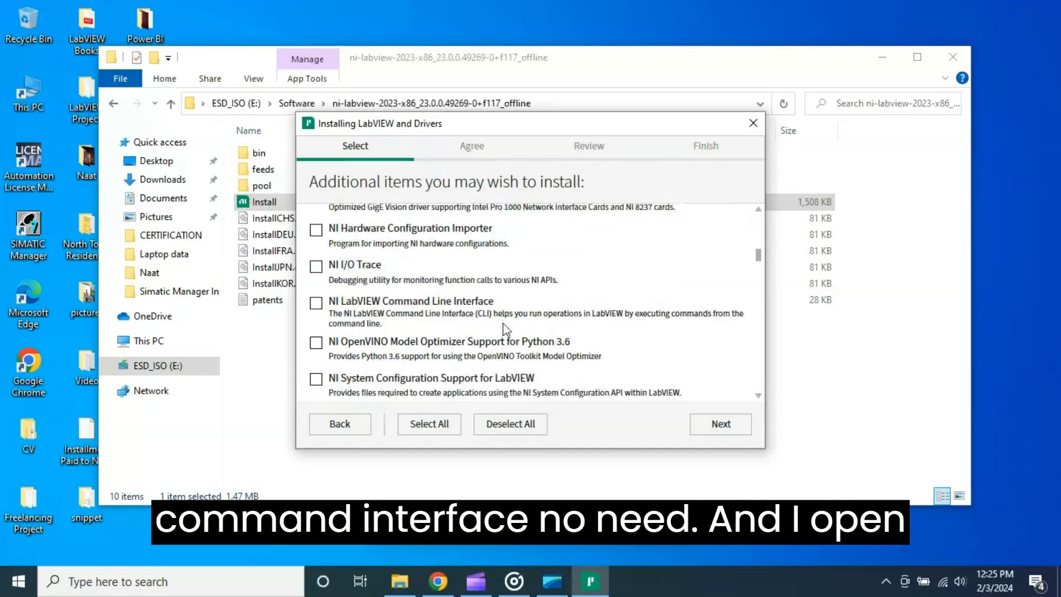
scroll(513, 345, down, 1)
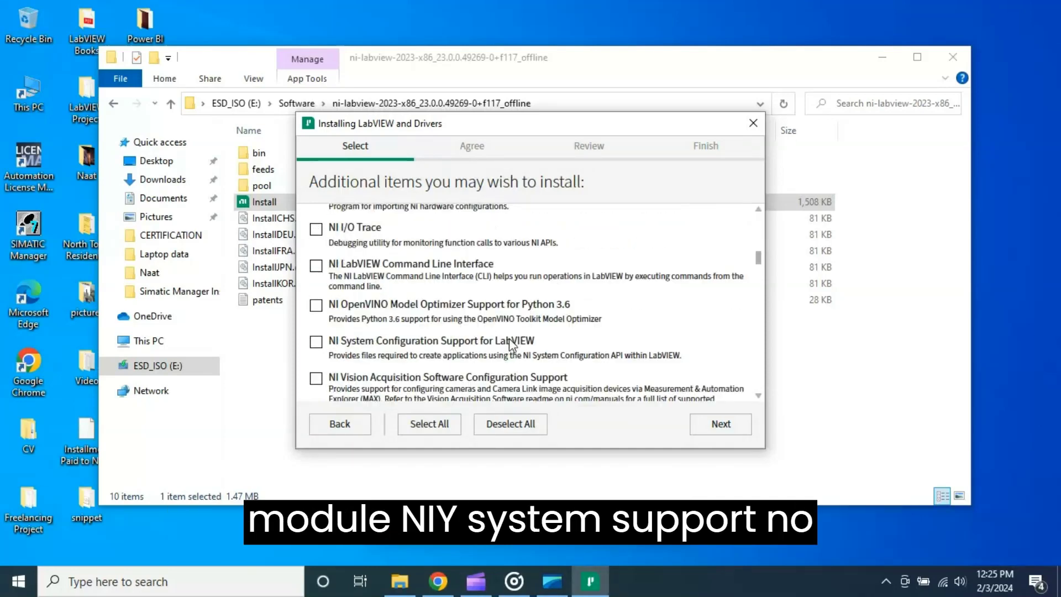
scroll(583, 344, down, 1)
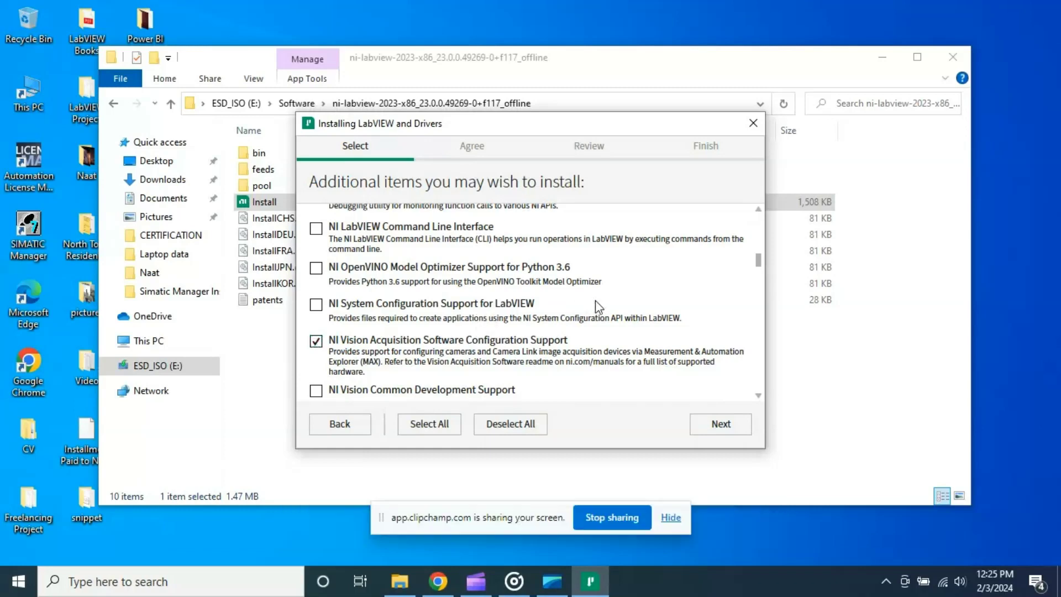
scroll(595, 306, down, 1)
scroll(596, 306, down, 1)
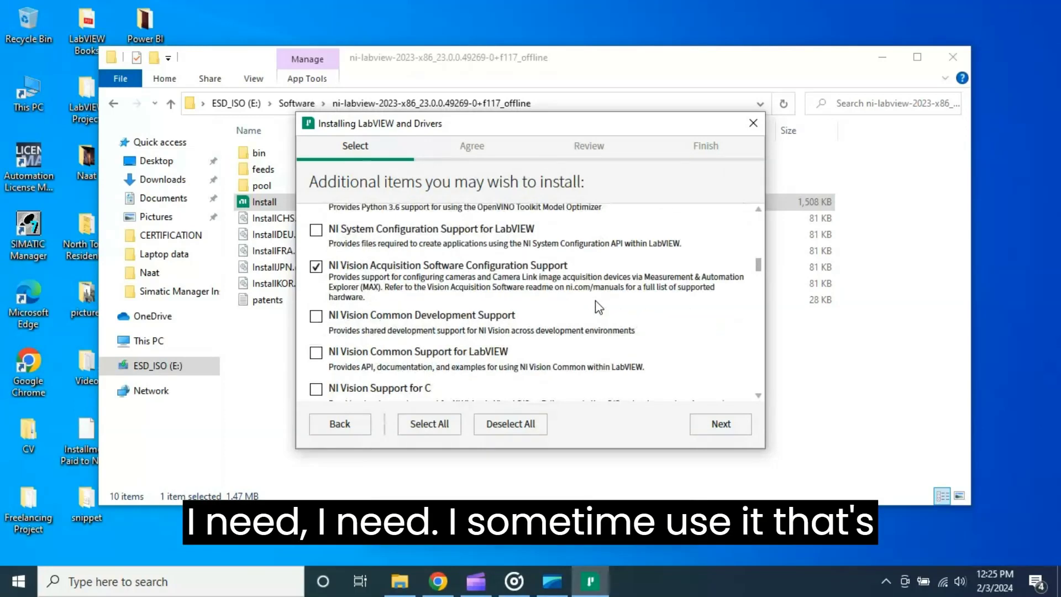
click(316, 318)
click(318, 355)
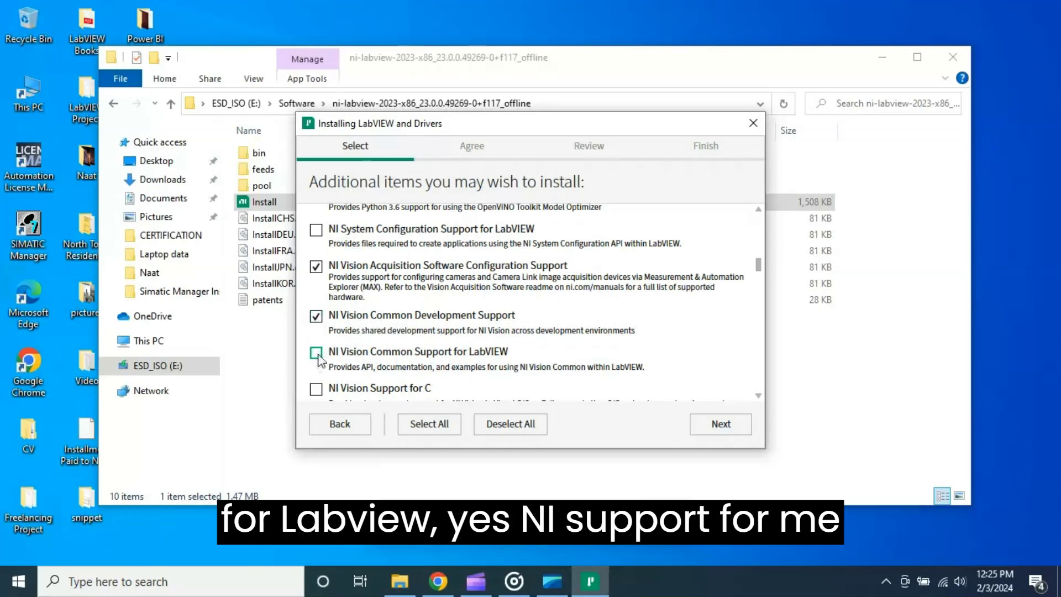
scroll(470, 338, down, 2)
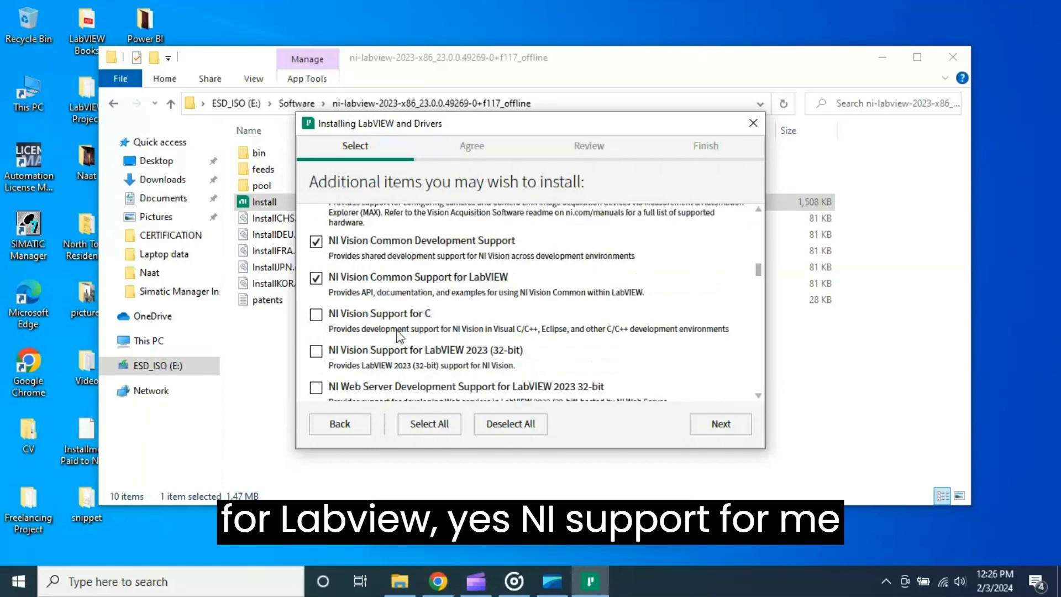
scroll(437, 334, down, 1)
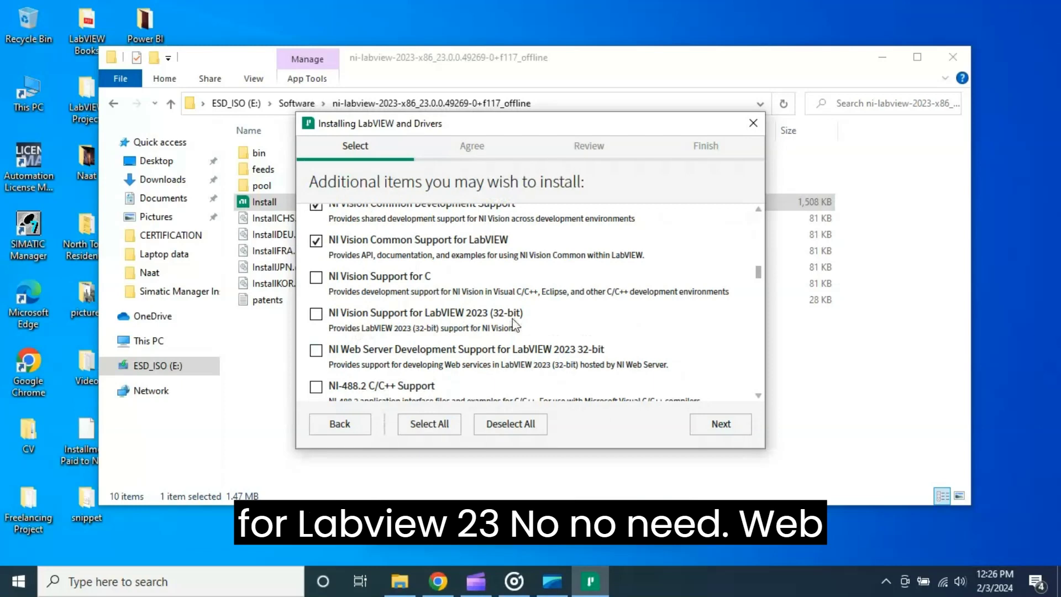
Check NI-IMAQ Support for LabVIEW further down the list
scroll(493, 357, down, 1)
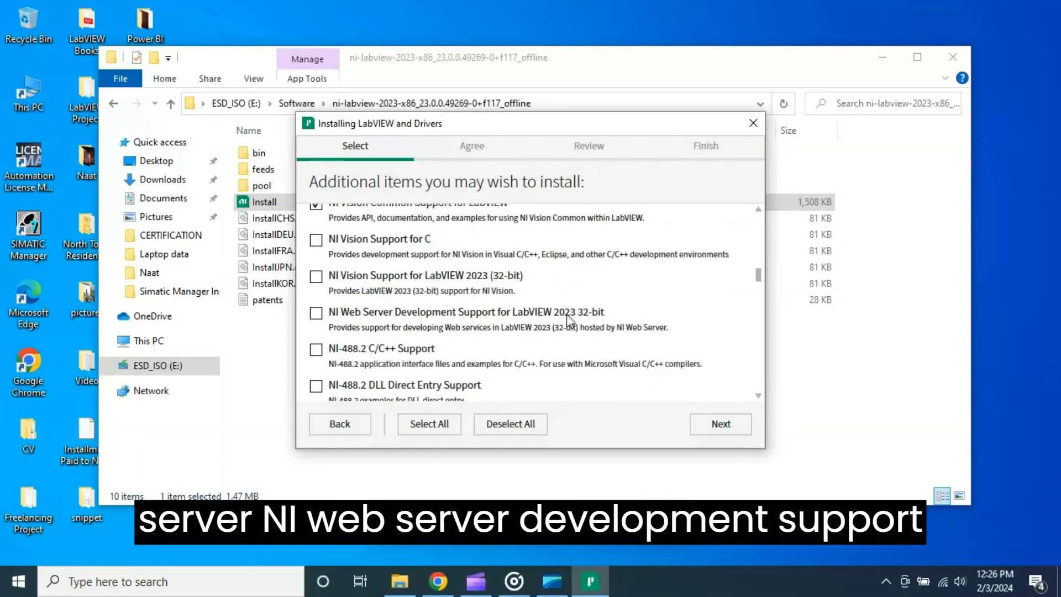
scroll(569, 320, down, 1)
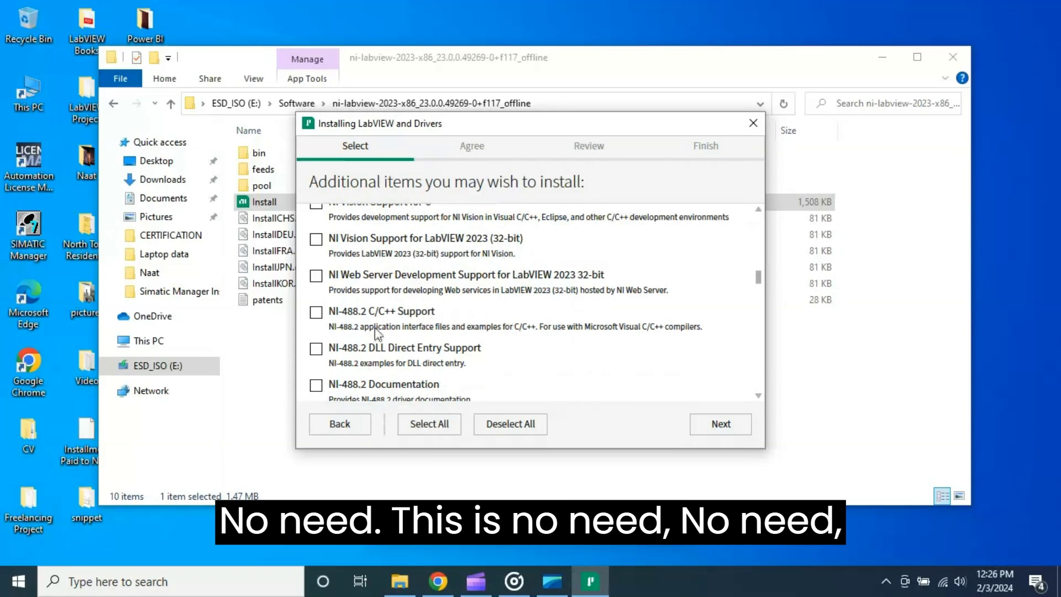
scroll(459, 338, down, 2)
scroll(493, 337, down, 4)
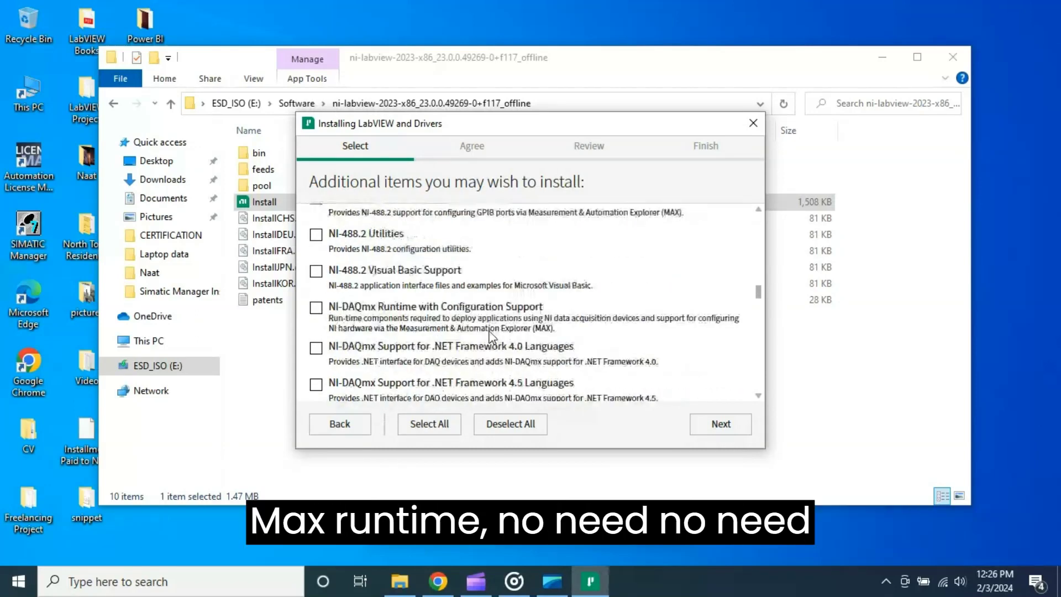
scroll(487, 338, down, 2)
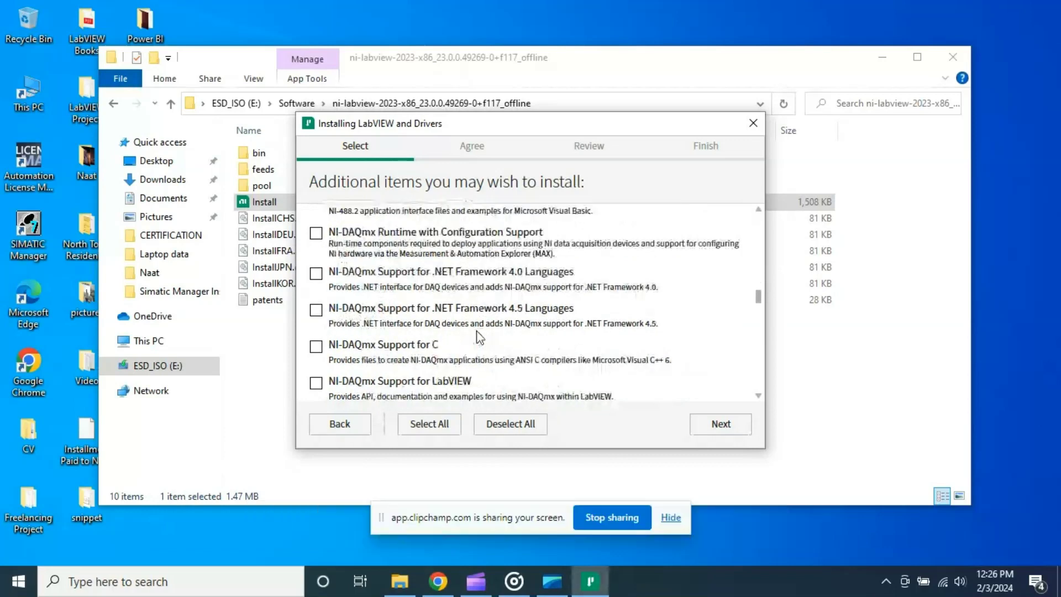
scroll(479, 336, down, 2)
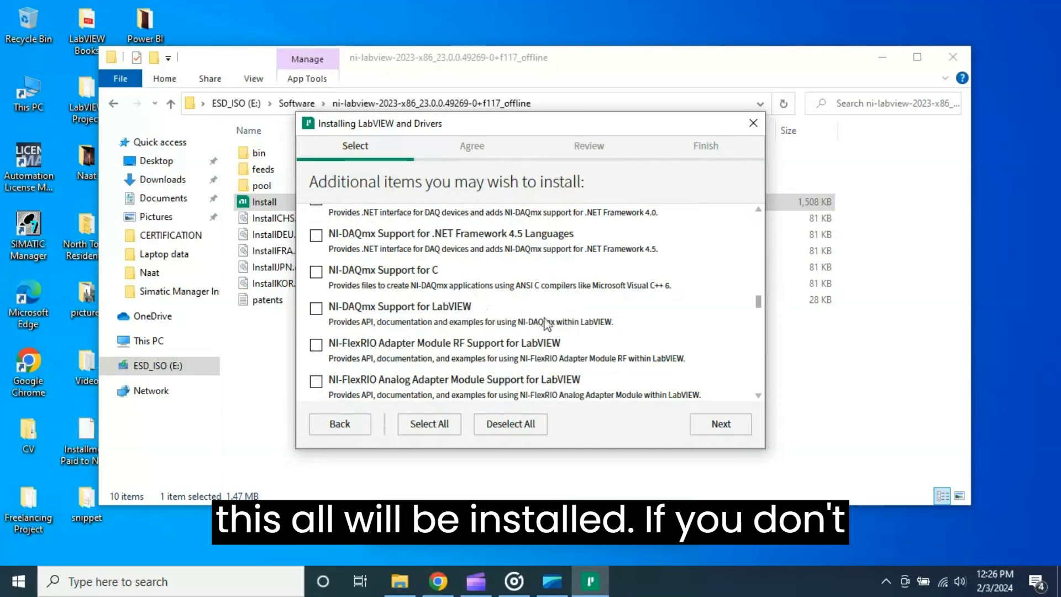
scroll(492, 317, down, 1)
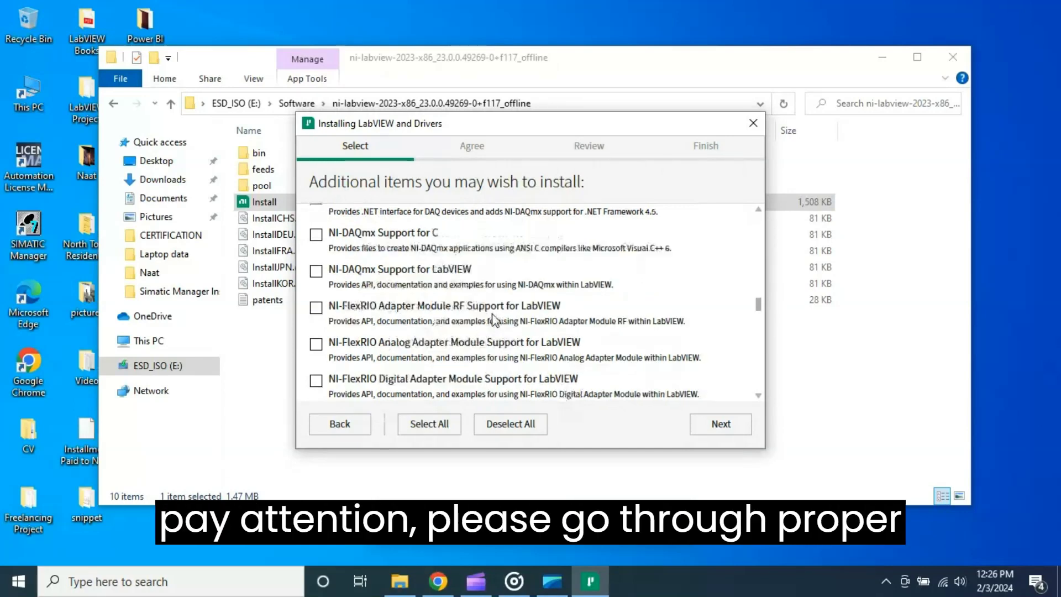
scroll(493, 319, down, 1)
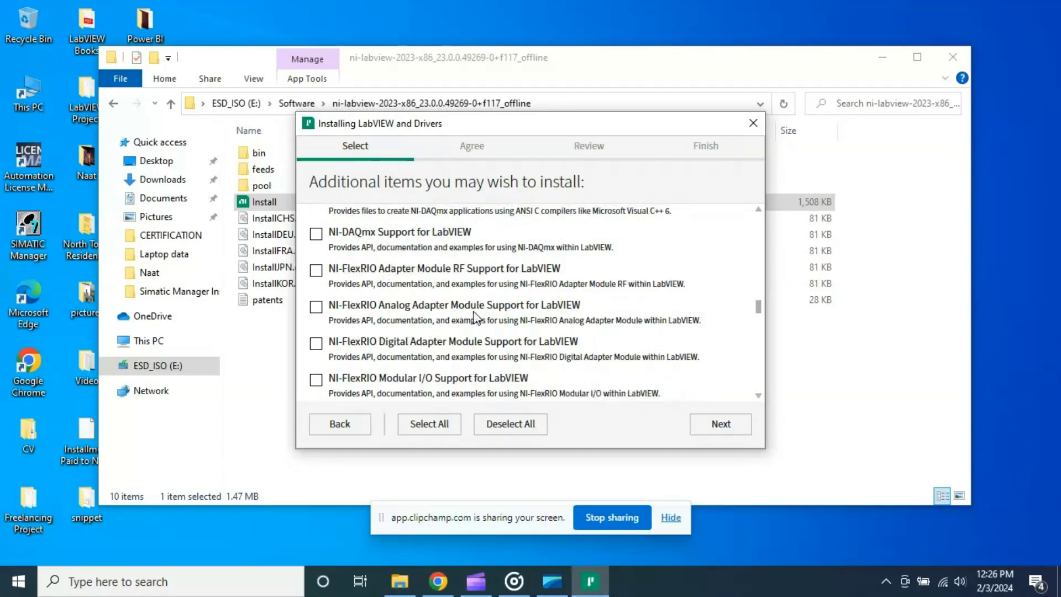
scroll(498, 319, down, 1)
scroll(523, 318, down, 3)
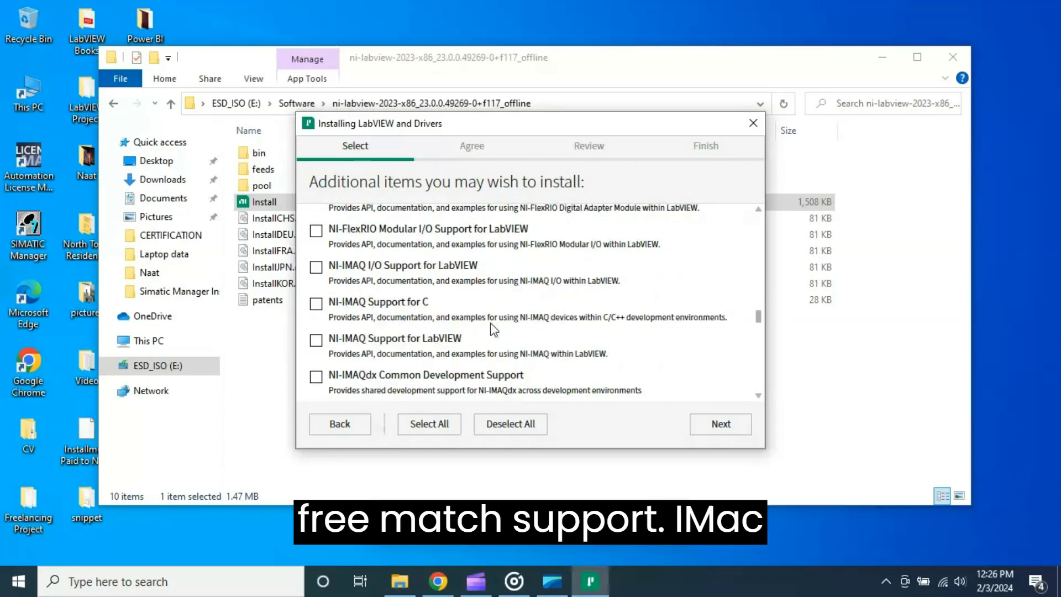
scroll(492, 329, down, 1)
click(315, 303)
Check NI-IMAQdx Common Development Support and the NI-IMAQdx High-Performance GigE Vision Driver
scroll(514, 323, down, 1)
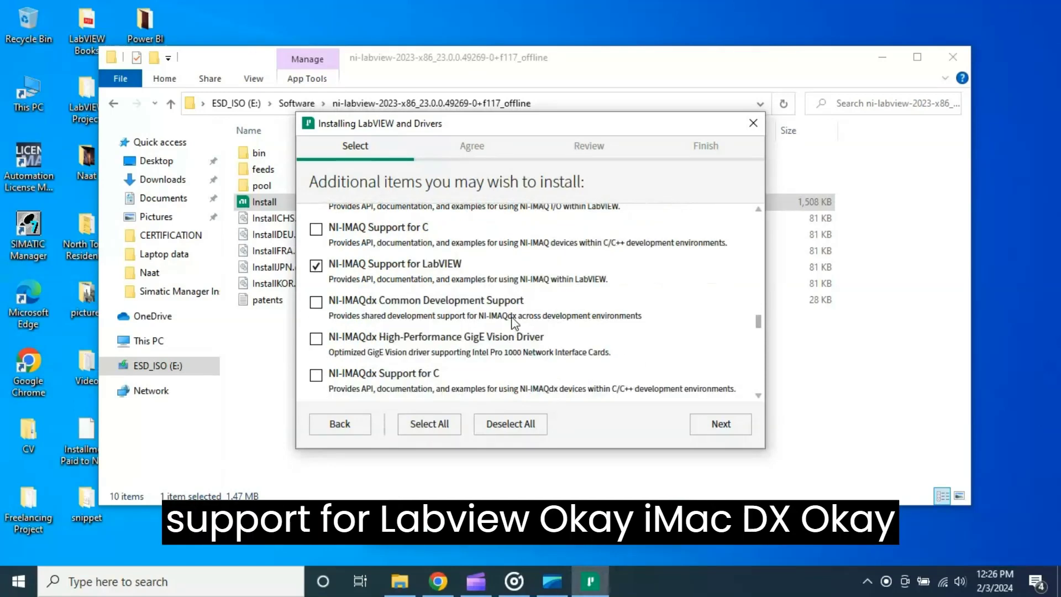
click(316, 303)
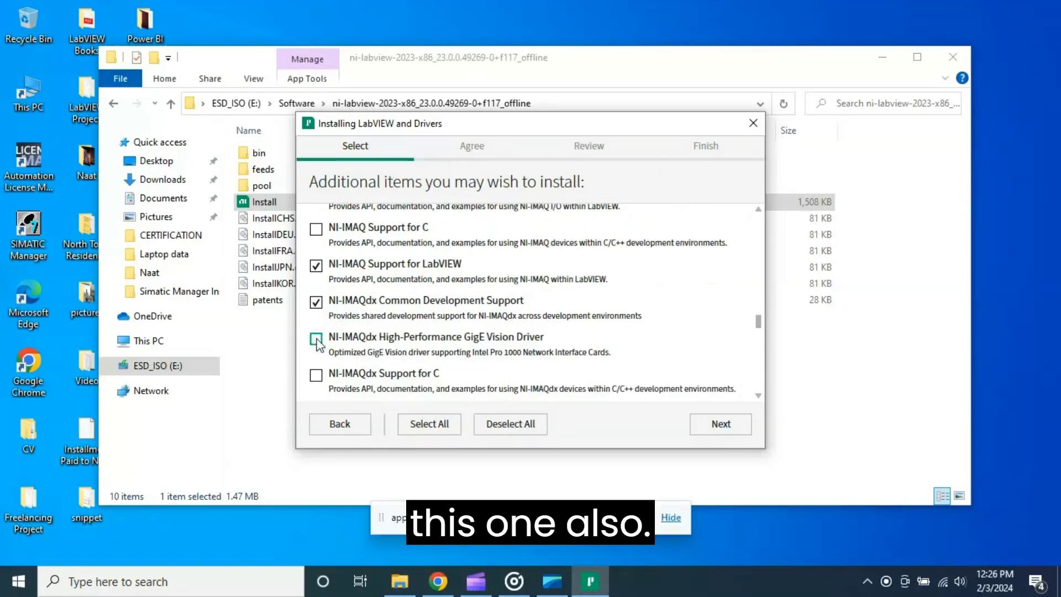
click(316, 339)
scroll(433, 327, down, 1)
scroll(533, 326, down, 2)
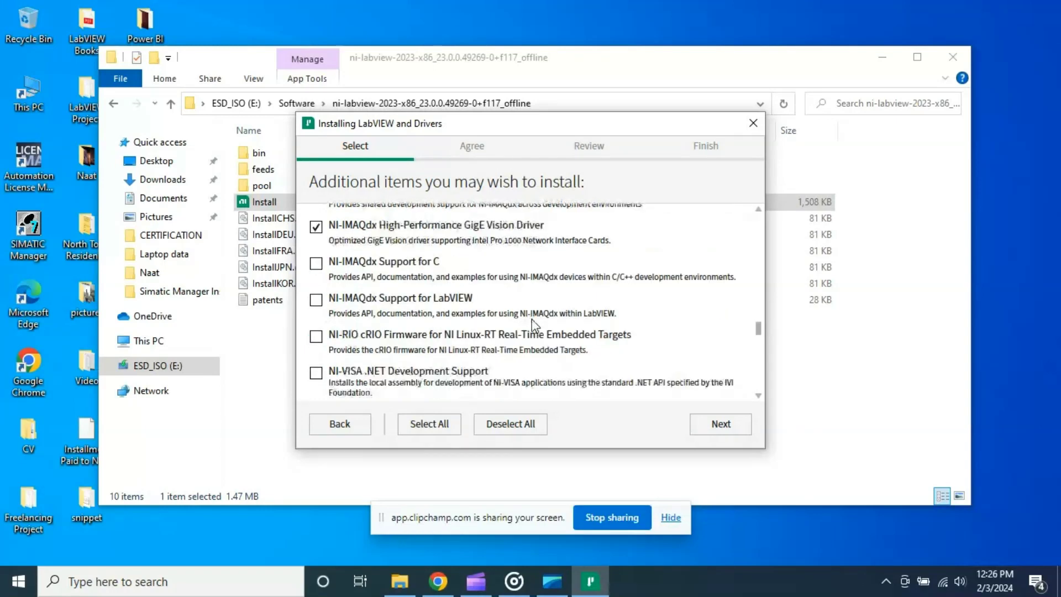
scroll(553, 327, down, 3)
scroll(555, 328, down, 1)
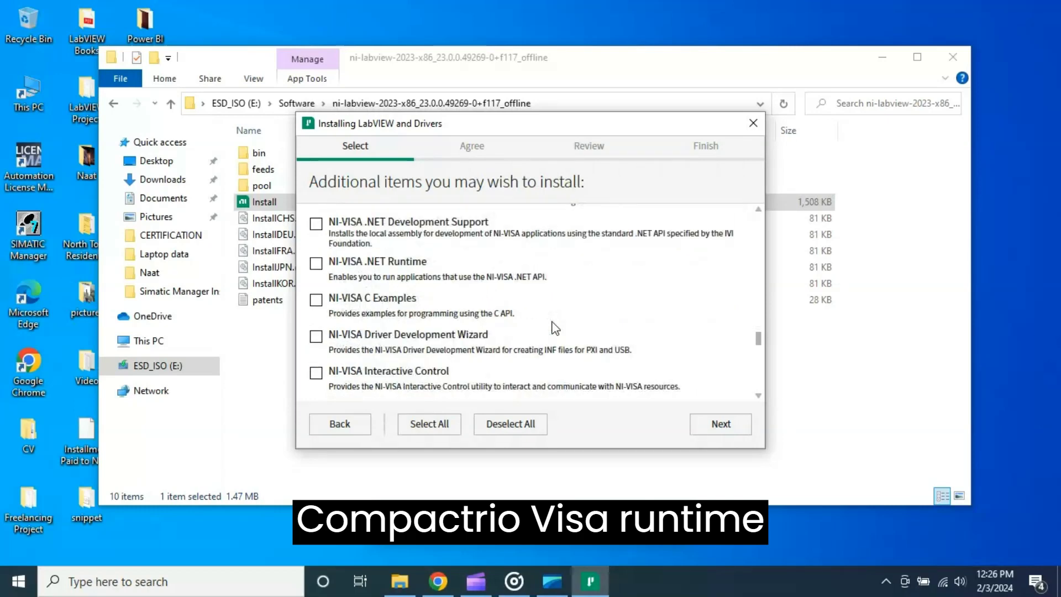
scroll(555, 329, down, 1)
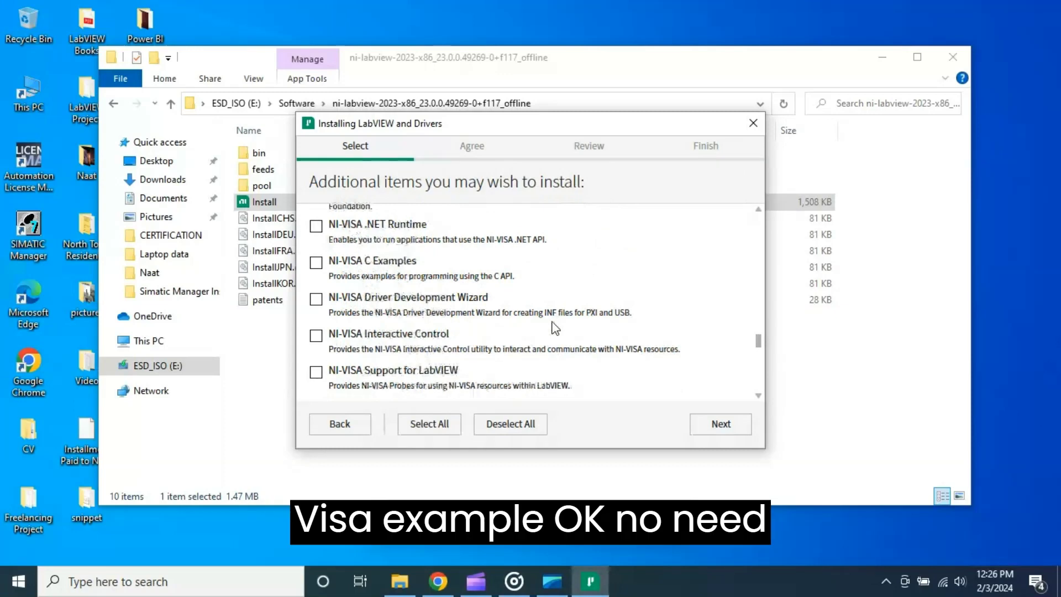
scroll(555, 328, down, 1)
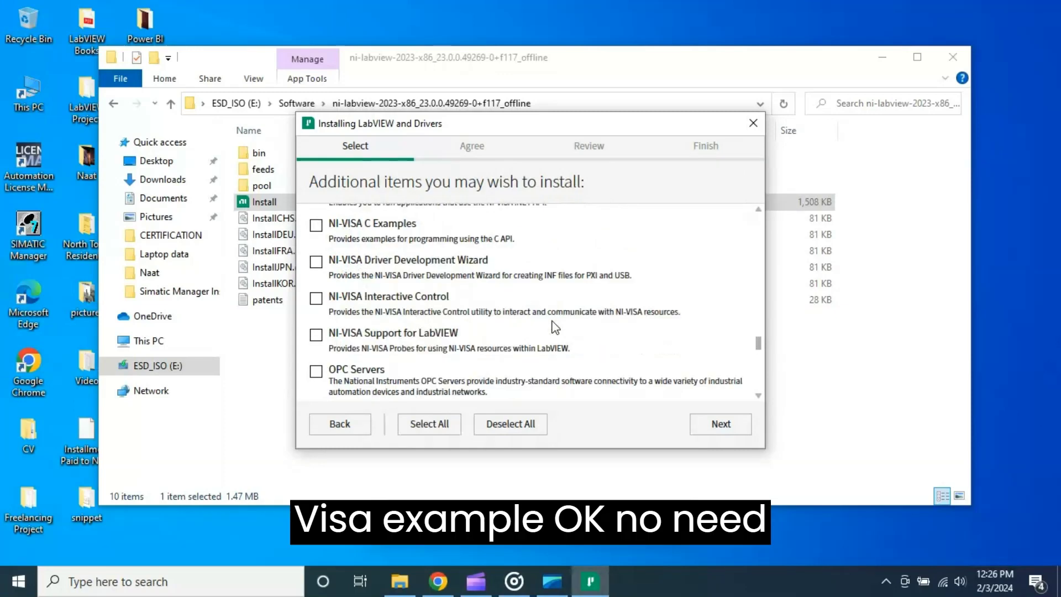
scroll(555, 328, down, 1)
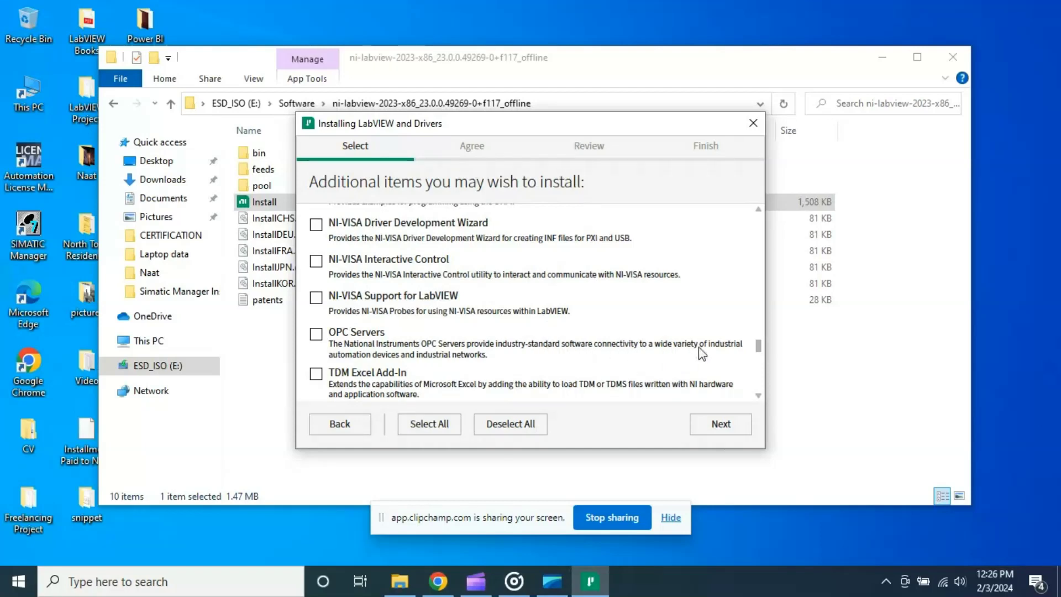
Check OPC Servers and the TDM Excel Add-In
click(316, 335)
scroll(504, 331, down, 1)
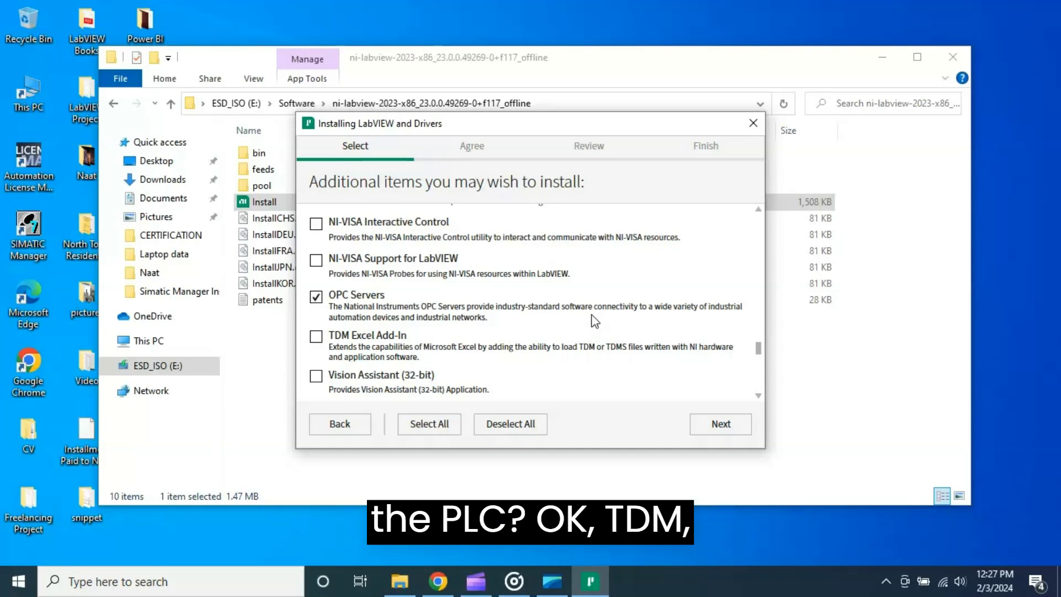
scroll(591, 323, down, 1)
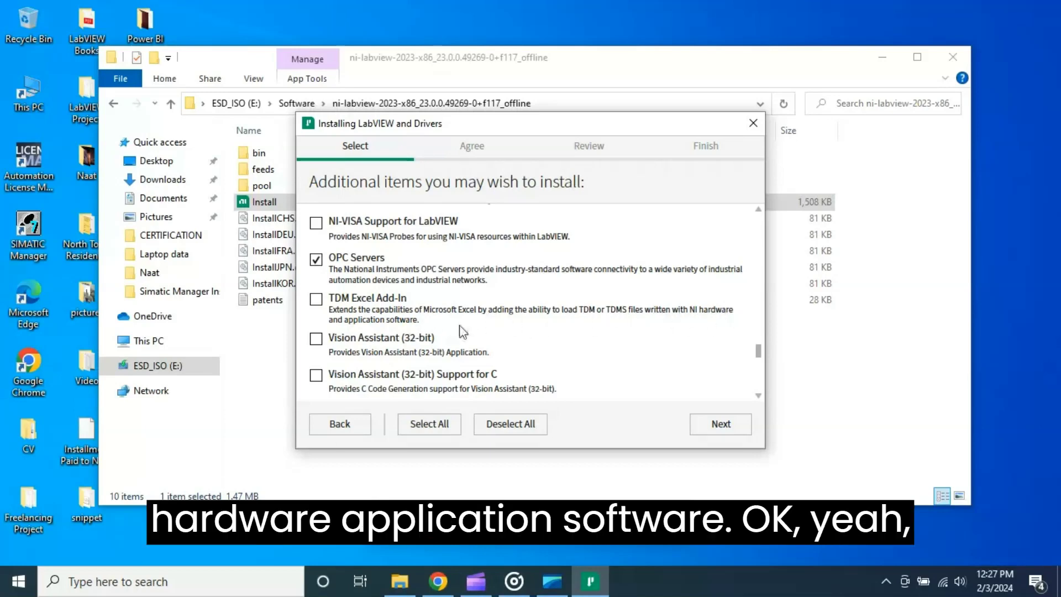
click(316, 299)
Review the remaining extras and move on to the license agreements
scroll(500, 304, down, 1)
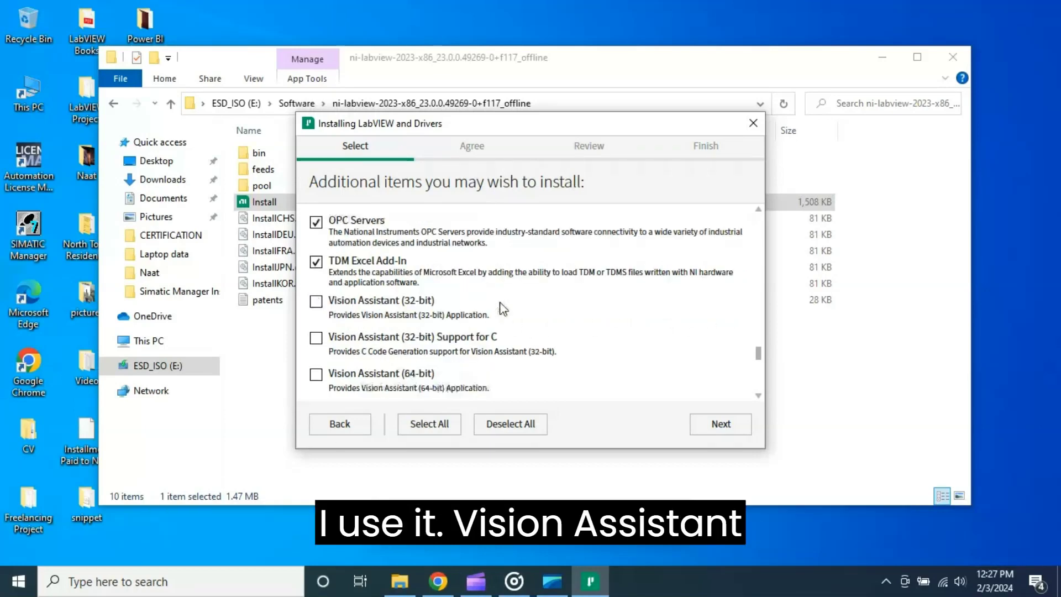
scroll(502, 308, down, 1)
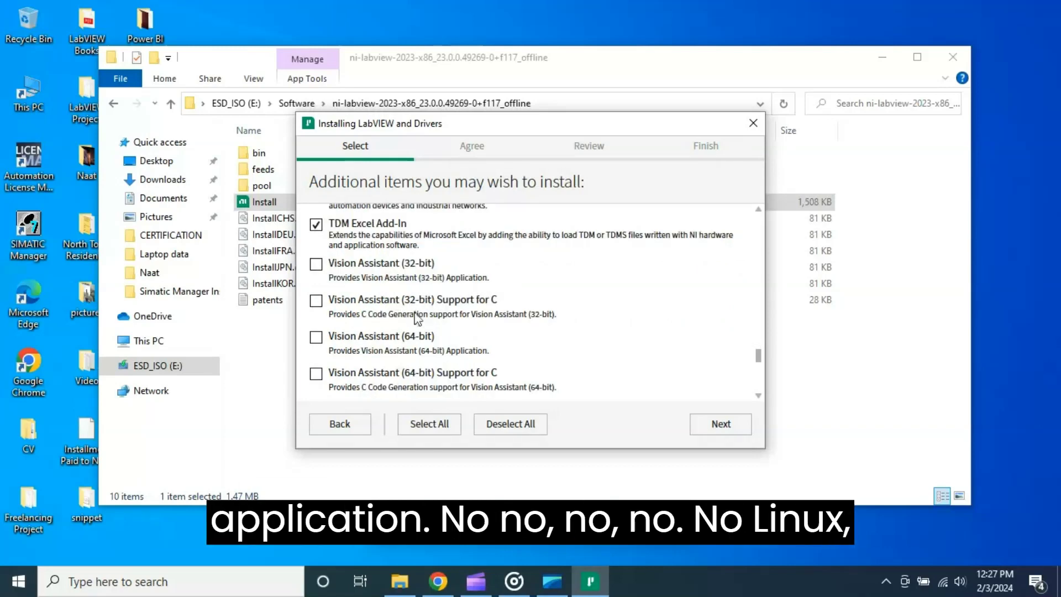
scroll(429, 319, down, 4)
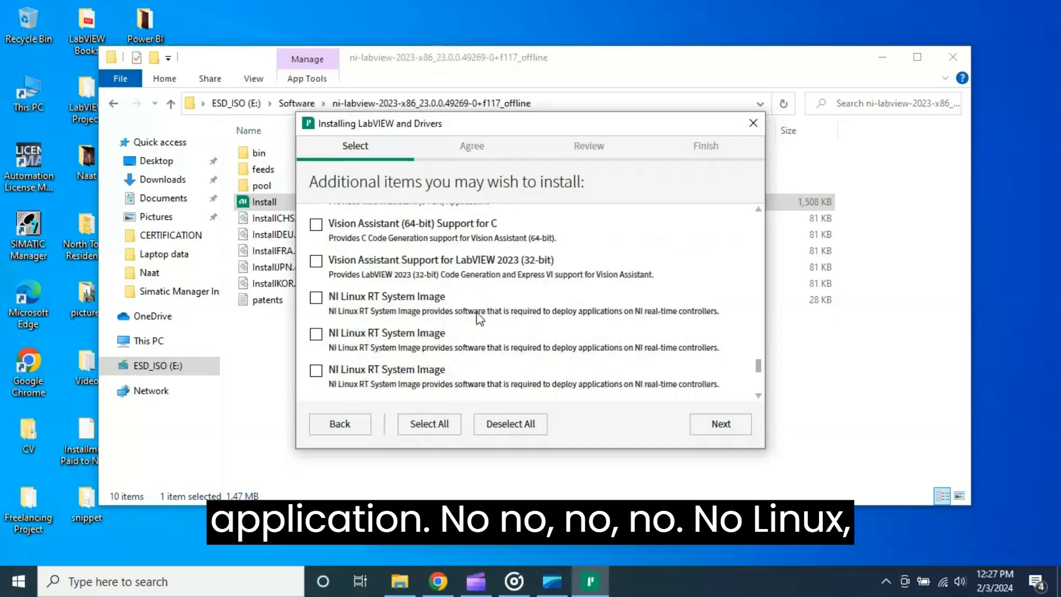
scroll(480, 318, down, 3)
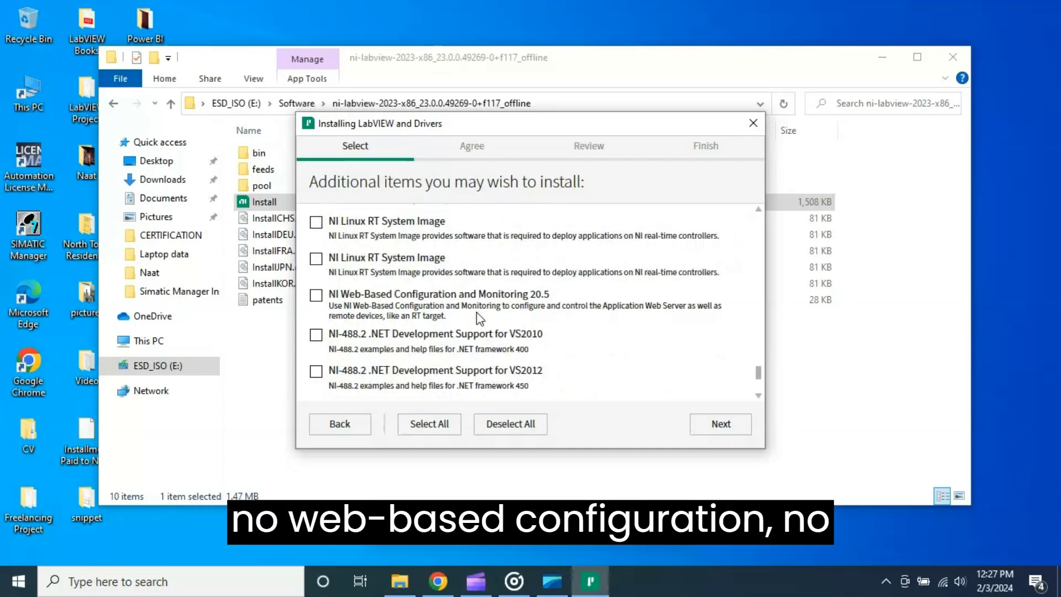
scroll(480, 318, down, 4)
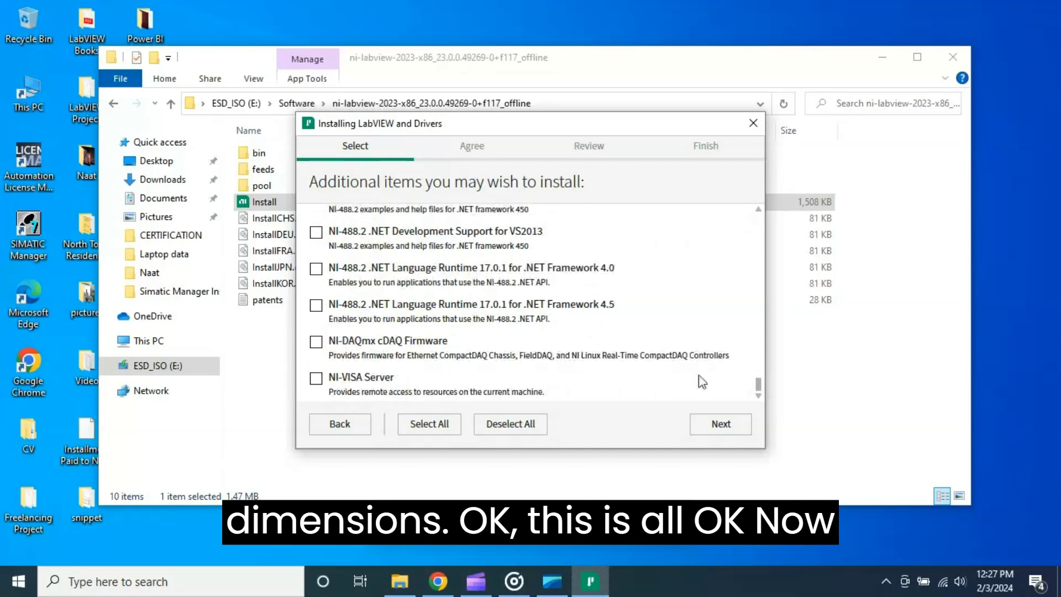
click(730, 422)
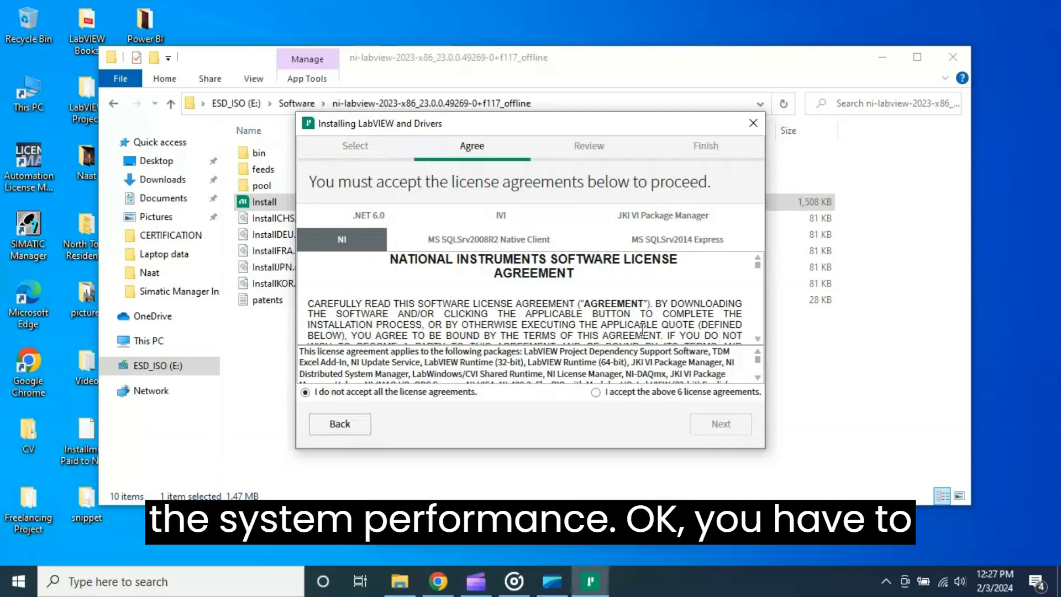
Accept the six license agreements and proceed to the Review step
click(622, 394)
click(719, 424)
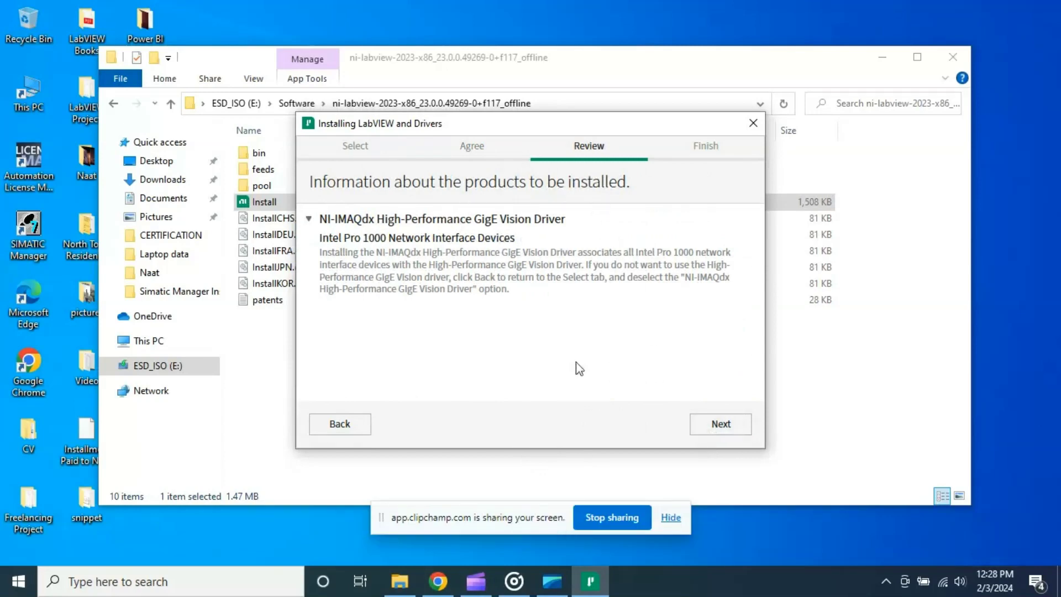
Pass the GigE Vision notice, keep Windows fast startup disabled, and review the FlexRIO-to-Variable Engine summary
click(733, 428)
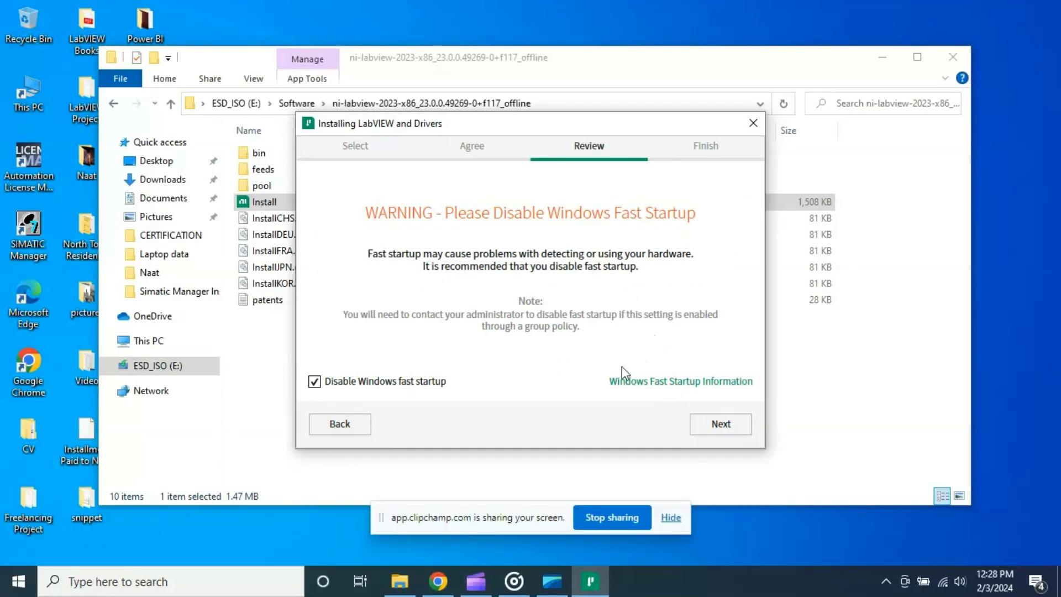
click(737, 427)
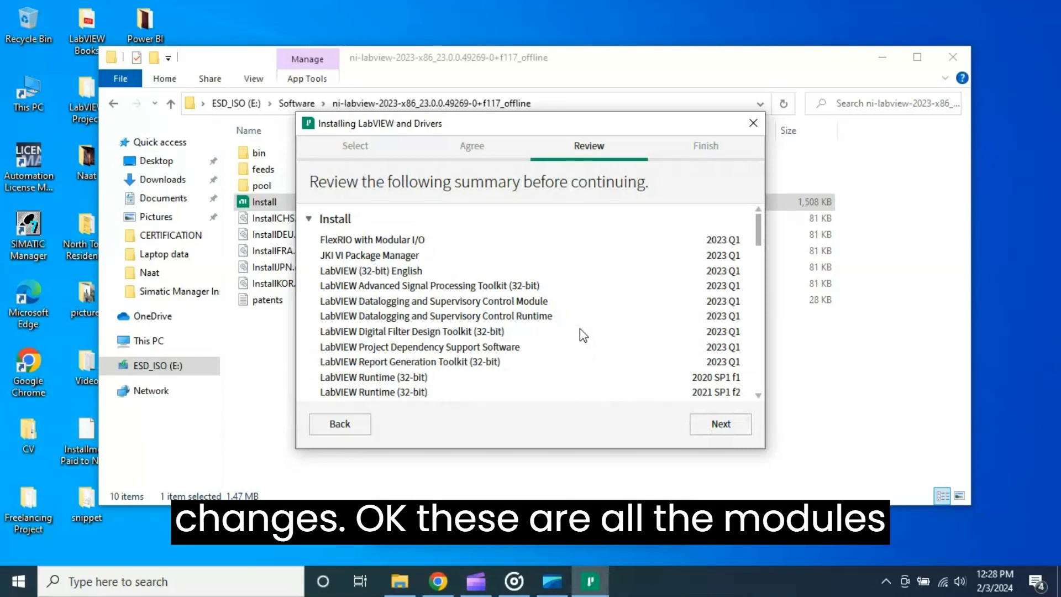
scroll(582, 334, down, 3)
scroll(583, 332, up, 3)
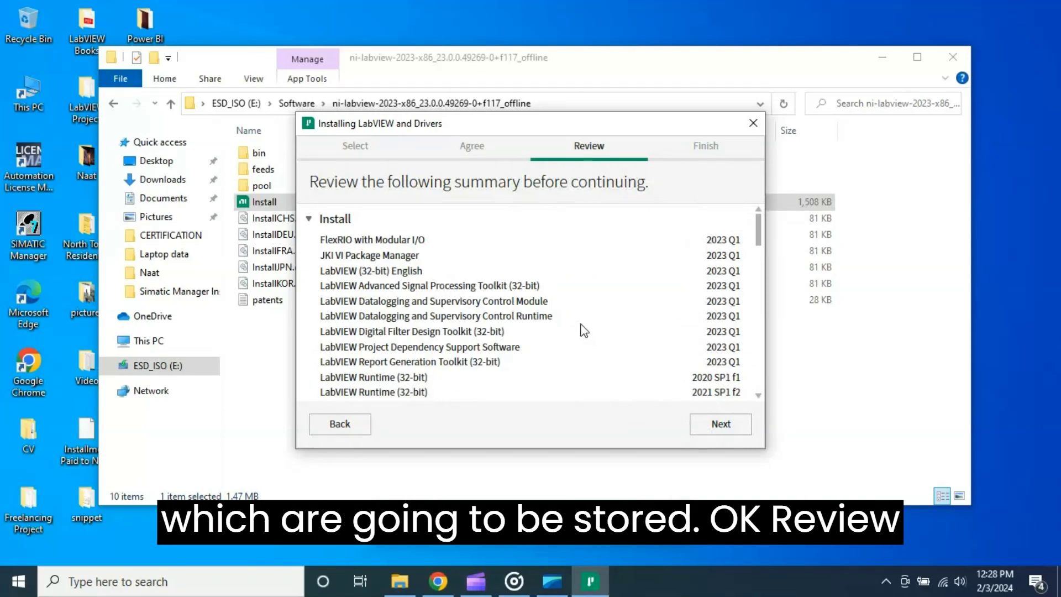
scroll(583, 331, down, 6)
scroll(584, 331, down, 2)
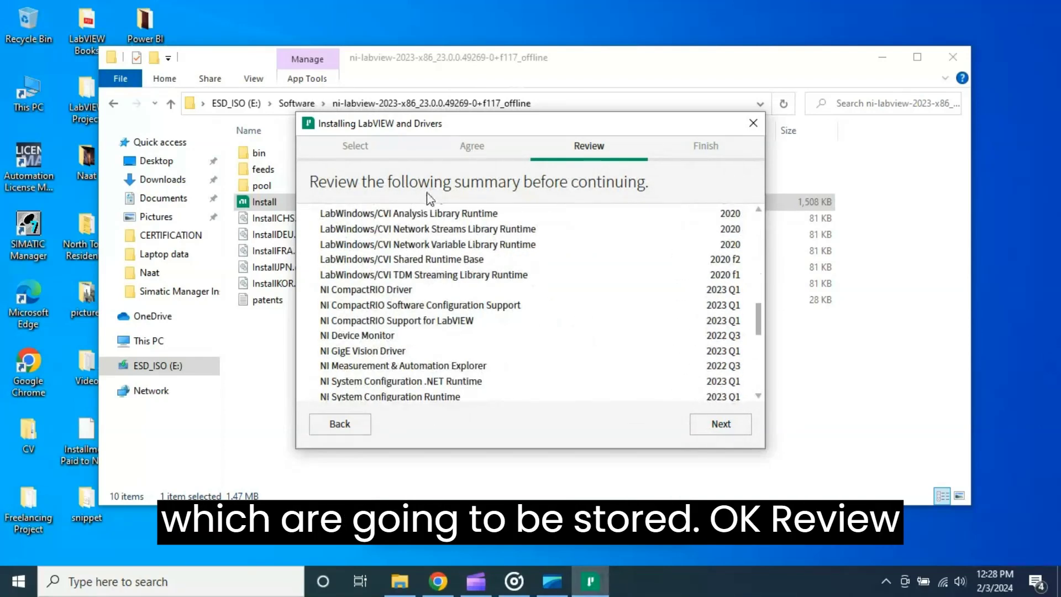
scroll(585, 325, down, 2)
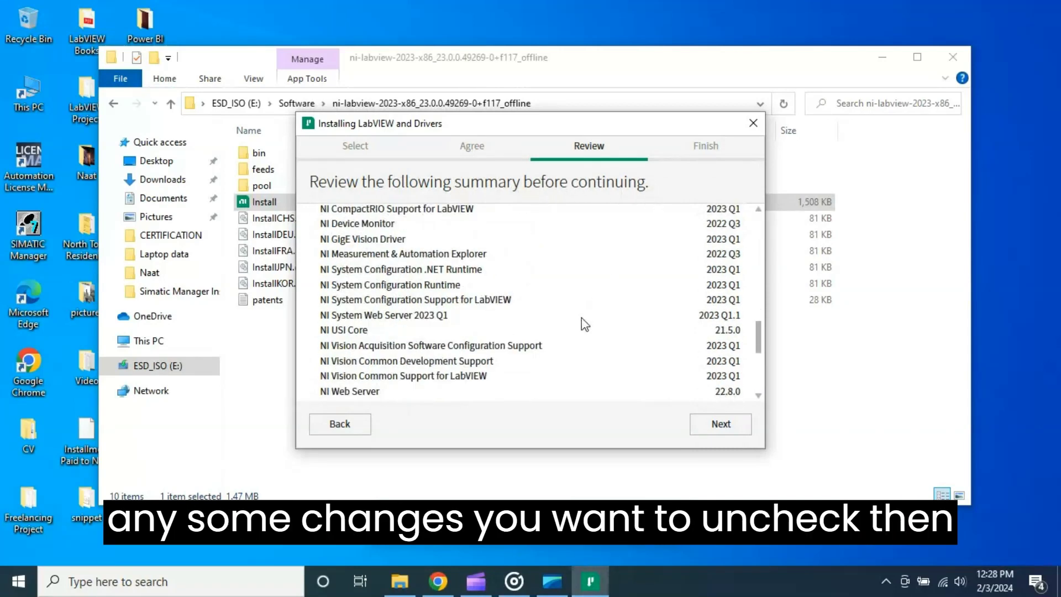
scroll(585, 324, up, 1)
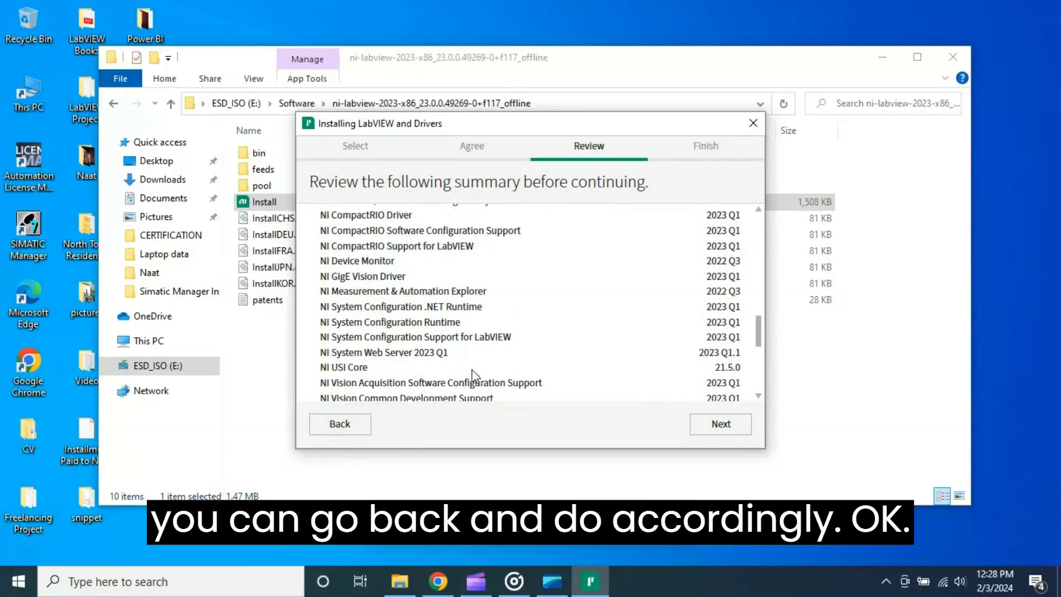
scroll(601, 358, down, 5)
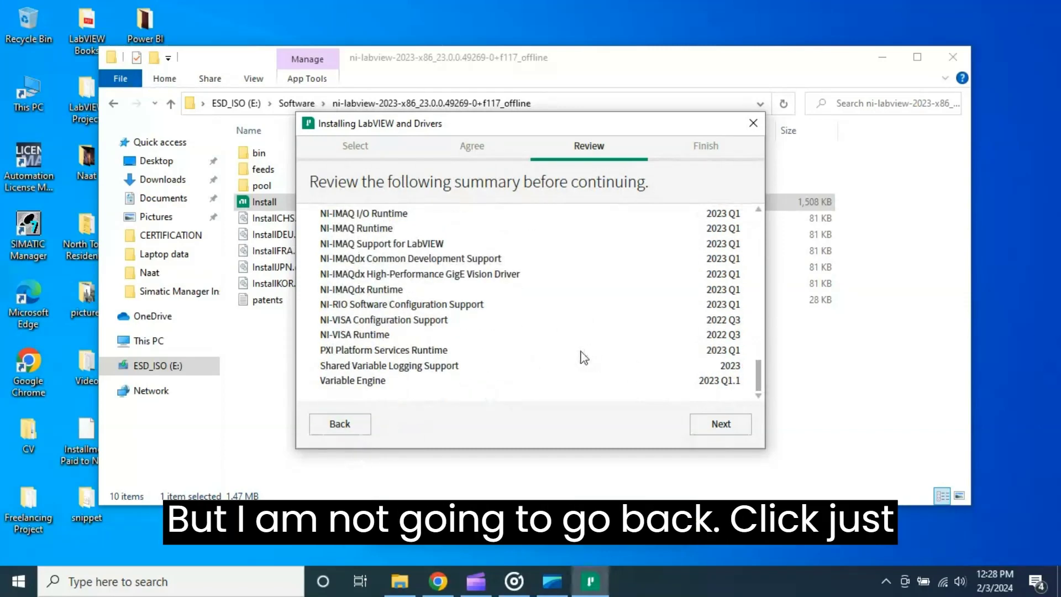
Begin installing the reviewed LabVIEW 2023 Q1 products from the Review summary
click(708, 417)
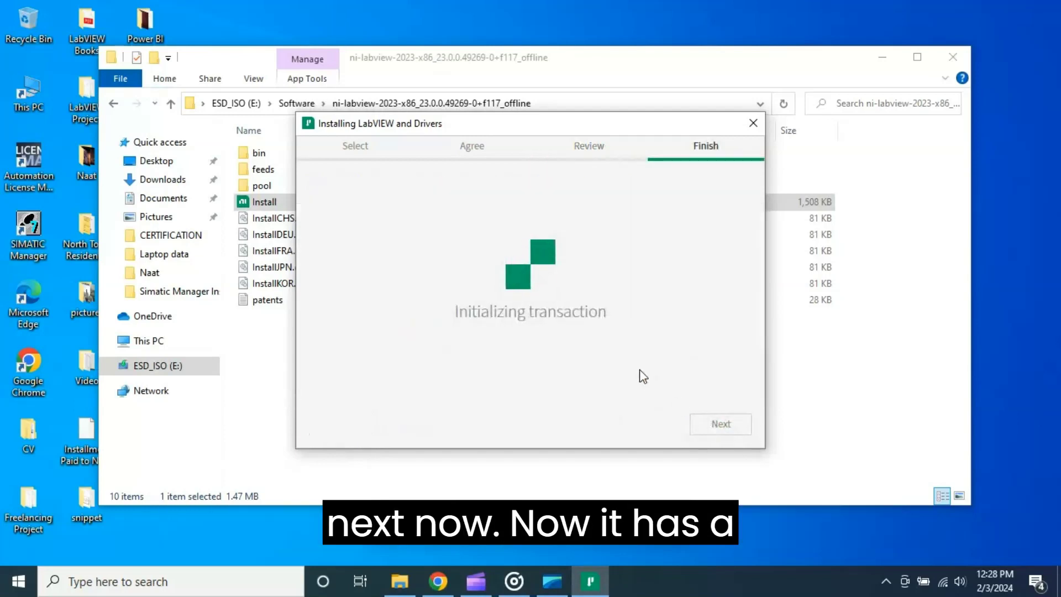